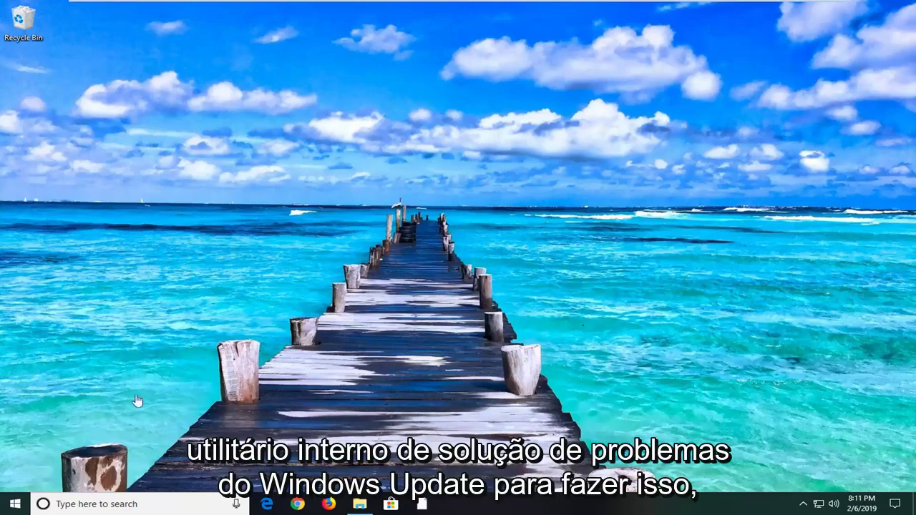
Open Troubleshoot settings via a Start search for 'troubleshoot' and expand the Windows Update entry
{"action": "left_click", "coordinate": [13, 505]}
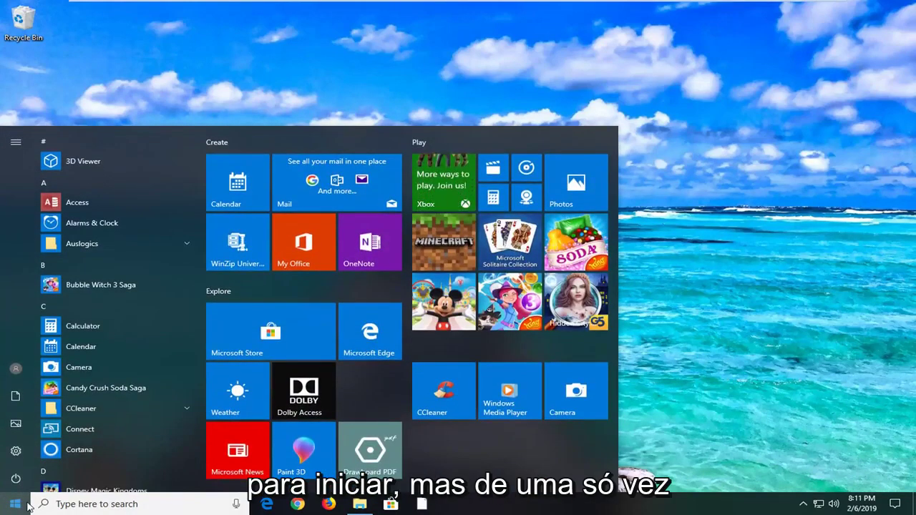
{"action": "type", "text": "troub"}
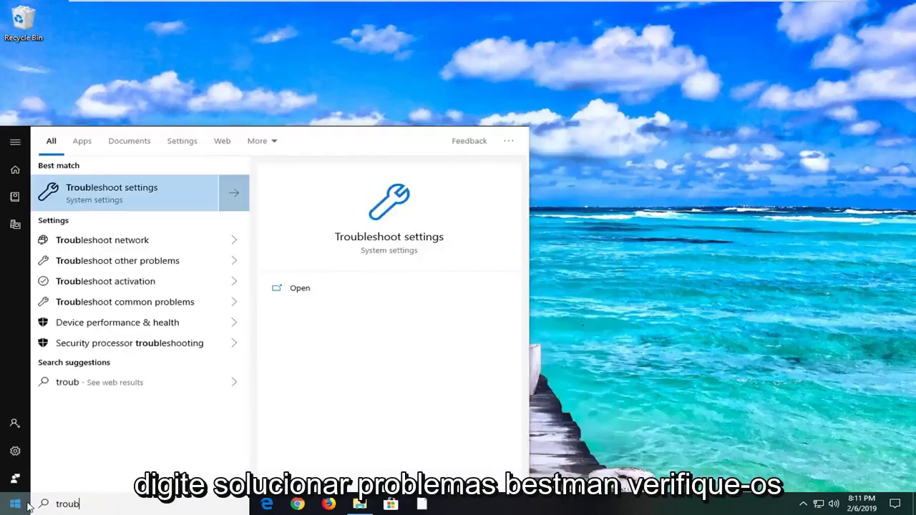
{"action": "type", "text": "leshoot"}
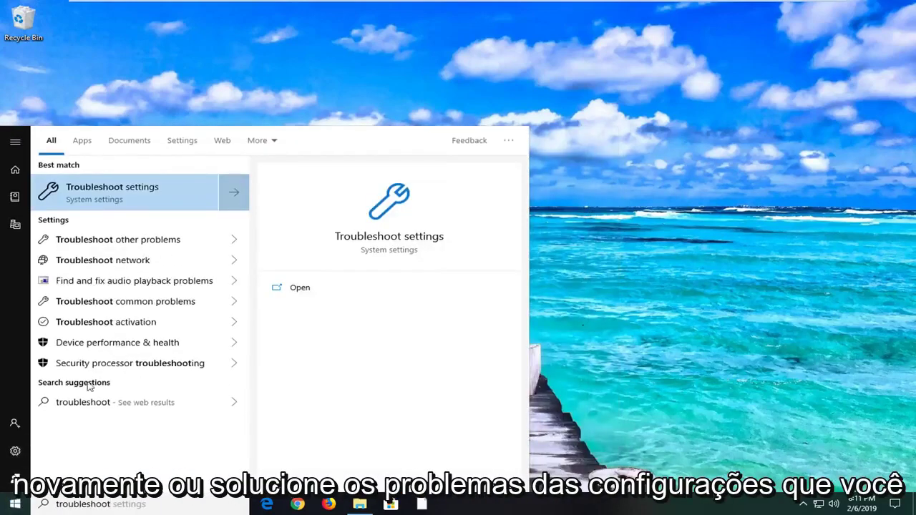
{"action": "left_click", "coordinate": [110, 193]}
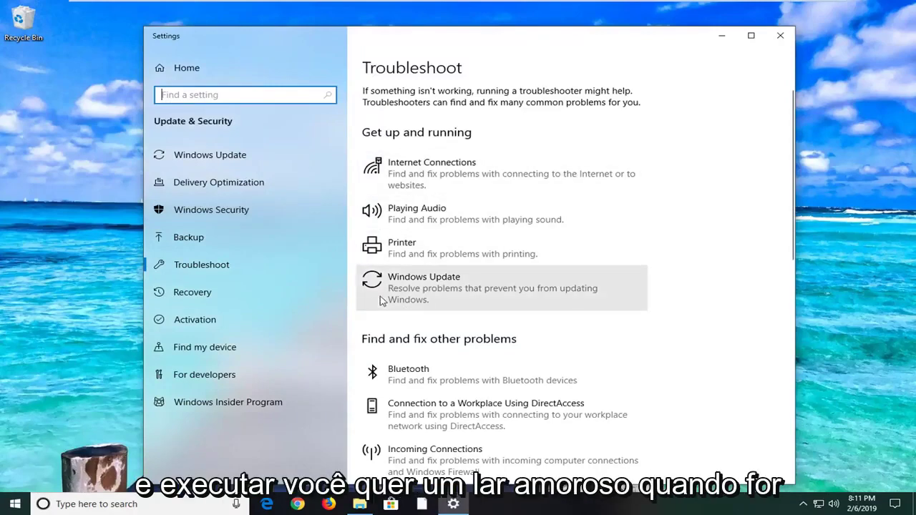
{"action": "left_click", "coordinate": [460, 298]}
Run the Windows Update troubleshooter and close its 'couldn't identify the problem' report
{"action": "left_click", "coordinate": [552, 327]}
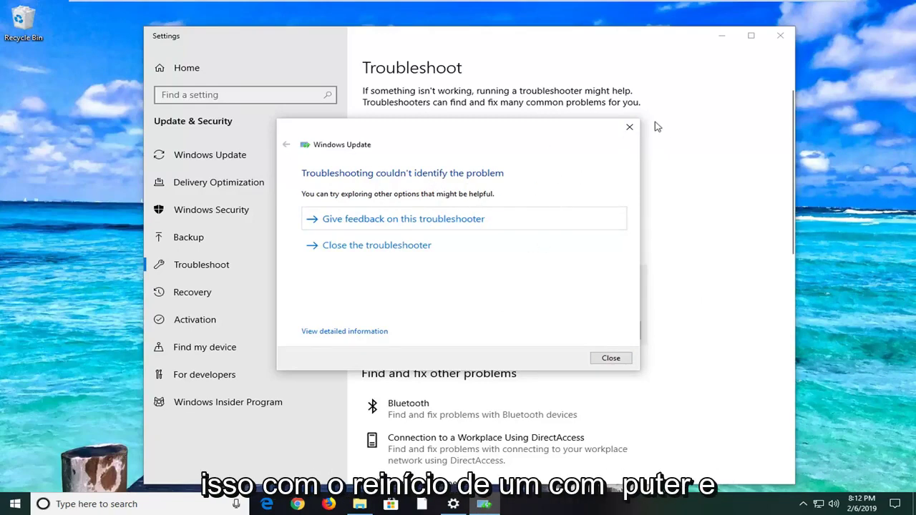
{"action": "left_click", "coordinate": [630, 127]}
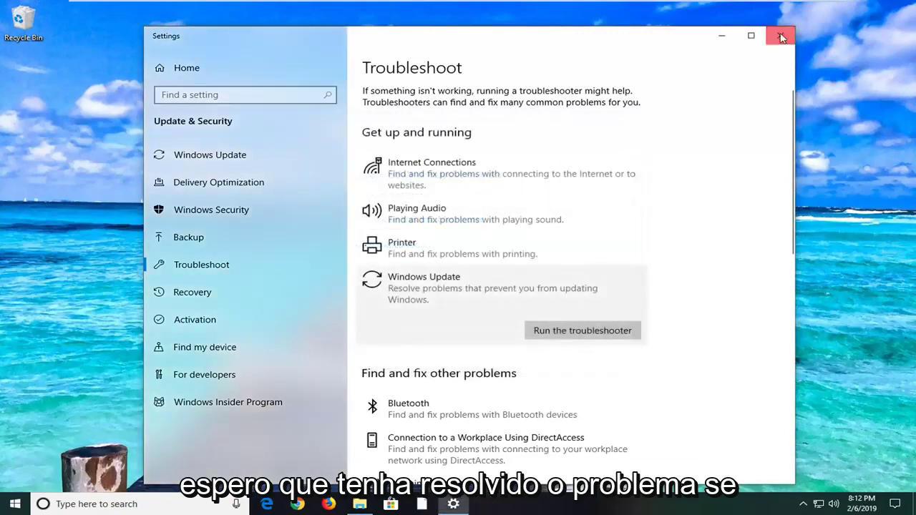
Close Settings and run ncpa.cpl from the Run dialog to open Network Connections
{"action": "left_click", "coordinate": [780, 36]}
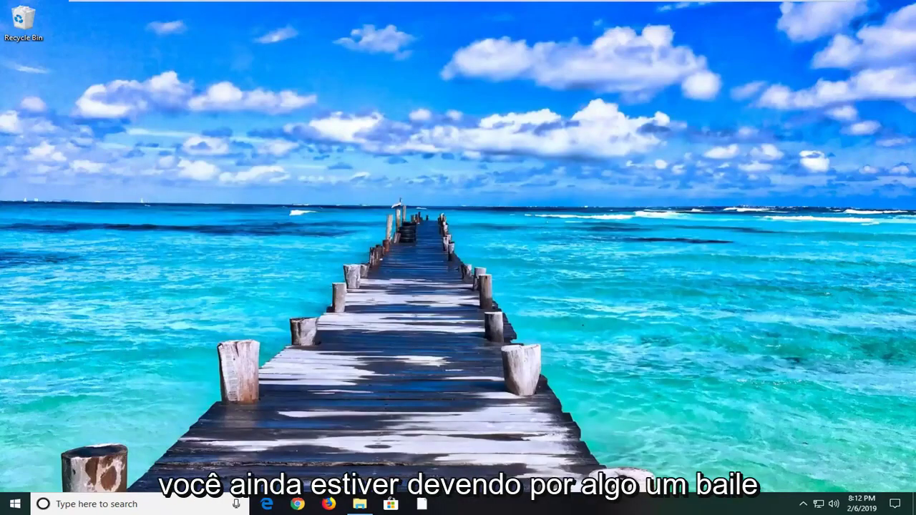
{"action": "left_click", "coordinate": [13, 504]}
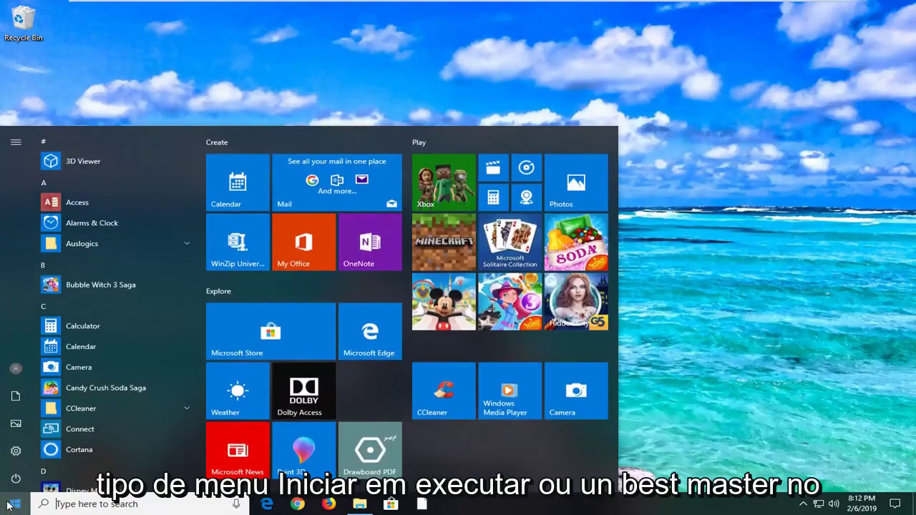
{"action": "type", "text": "run"}
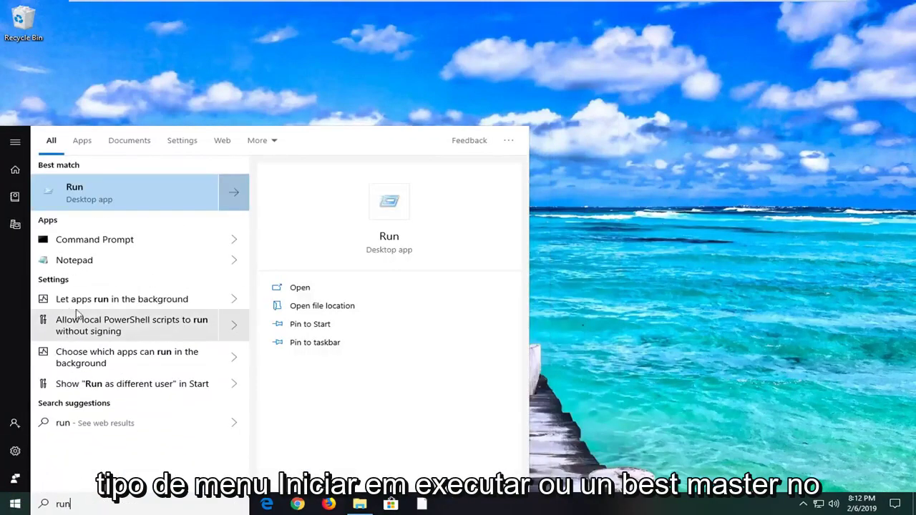
{"action": "left_click", "coordinate": [85, 194]}
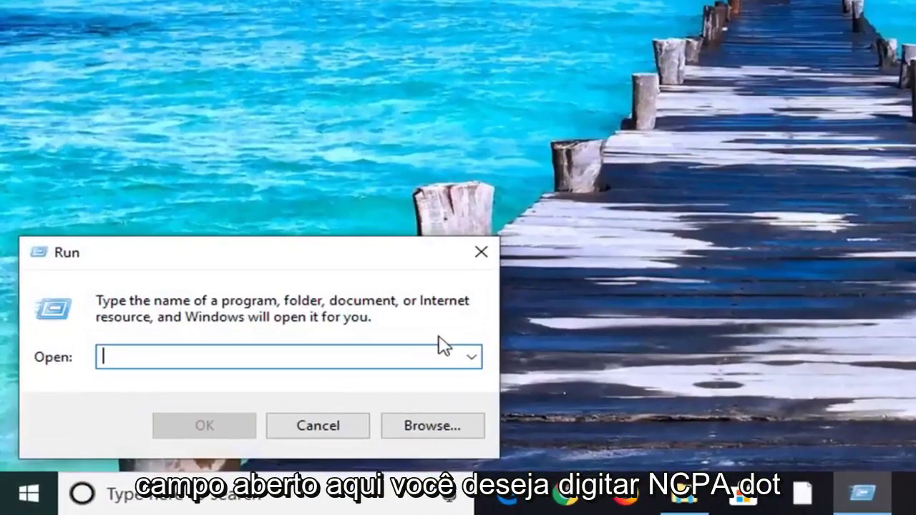
{"action": "type", "text": "ncpa"}
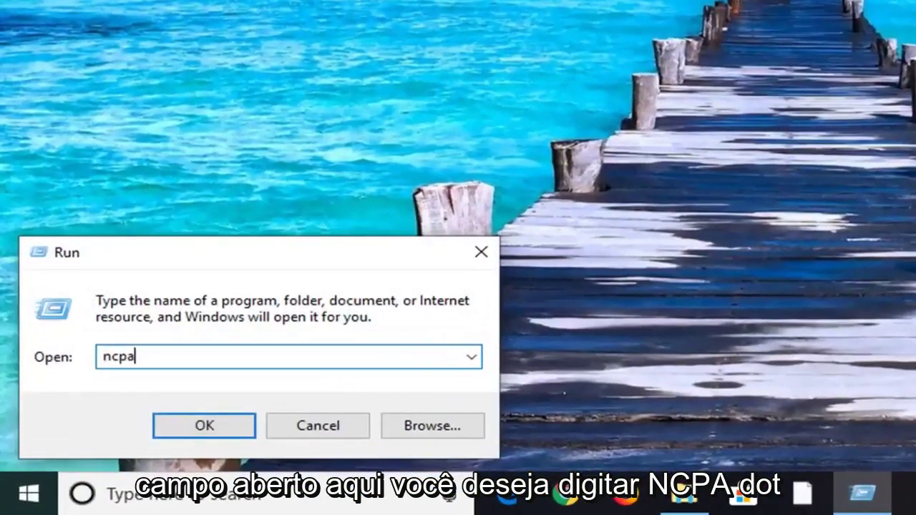
{"action": "type", "text": ".cpl"}
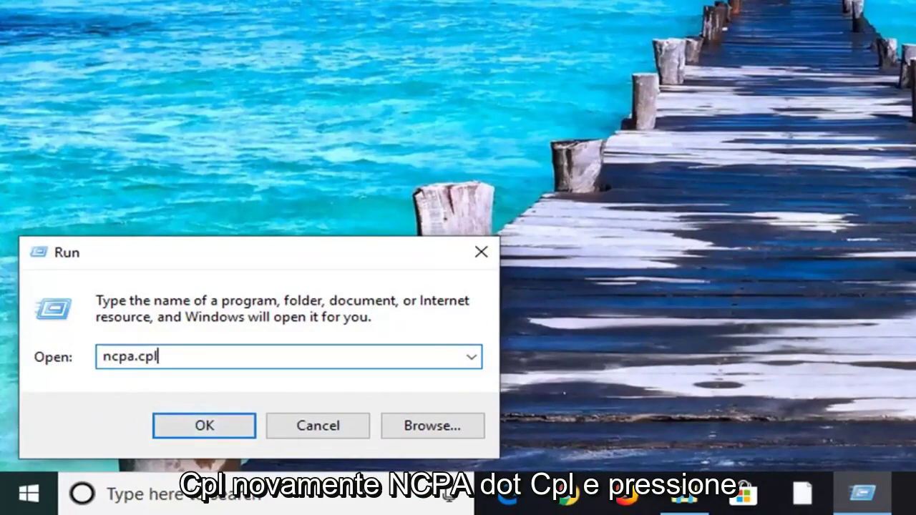
{"action": "left_click", "coordinate": [209, 426]}
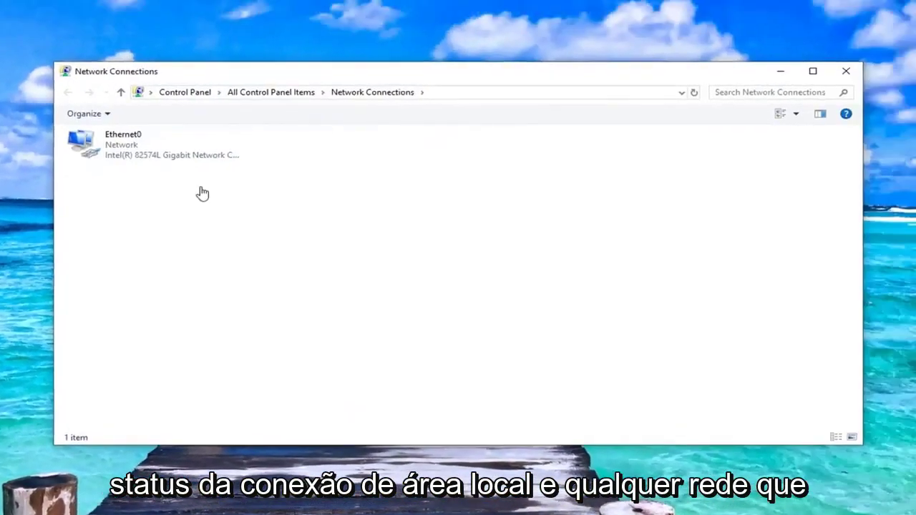
Open Ethernet0's Properties and select Internet Protocol Version 4 (TCP/IPv4)
{"action": "left_click", "coordinate": [152, 154]}
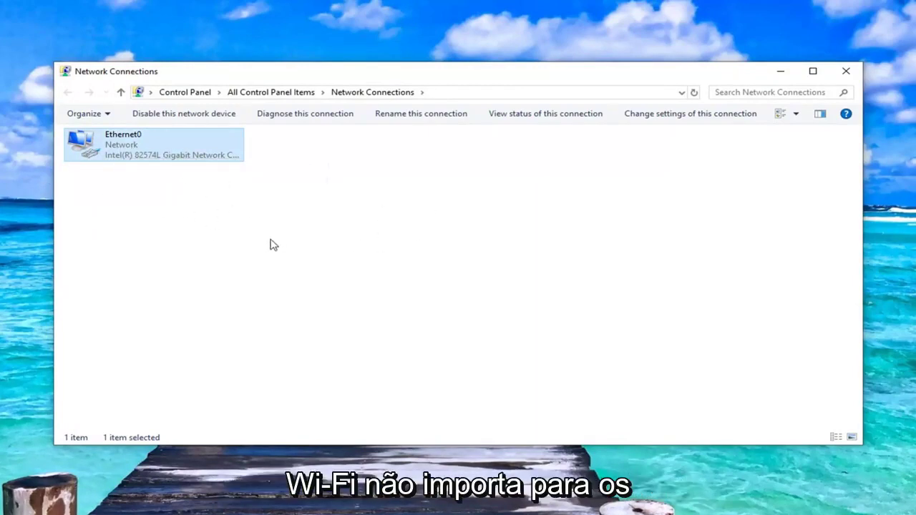
{"action": "right_click", "coordinate": [120, 144]}
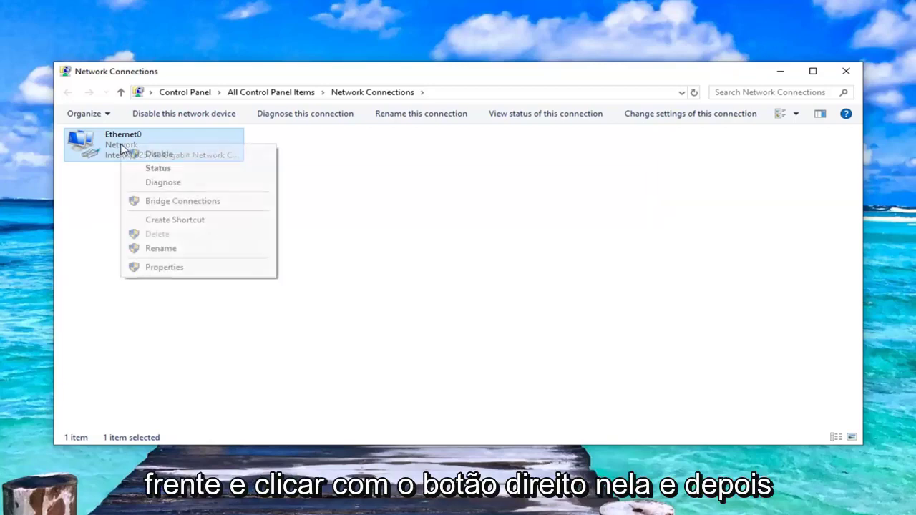
{"action": "left_click", "coordinate": [164, 267]}
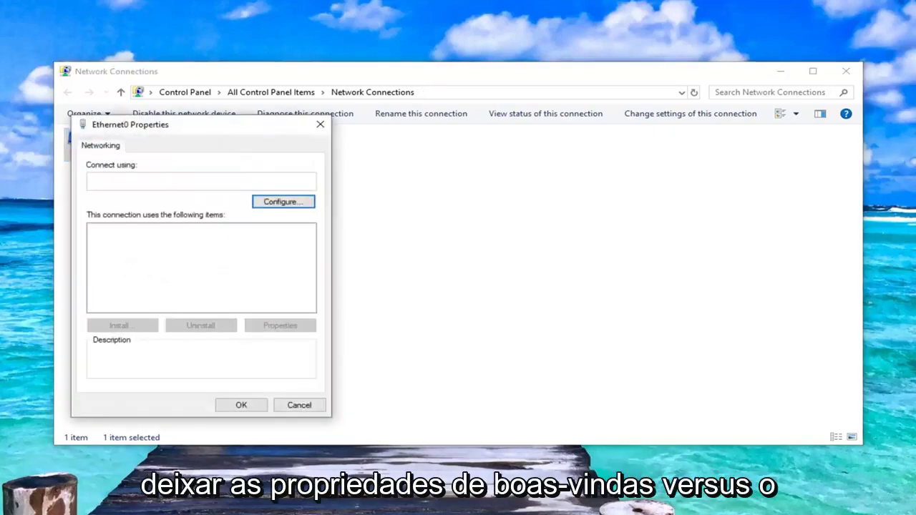
{"action": "left_click_drag", "start_coordinate": [192, 129], "coordinate": [440, 117]}
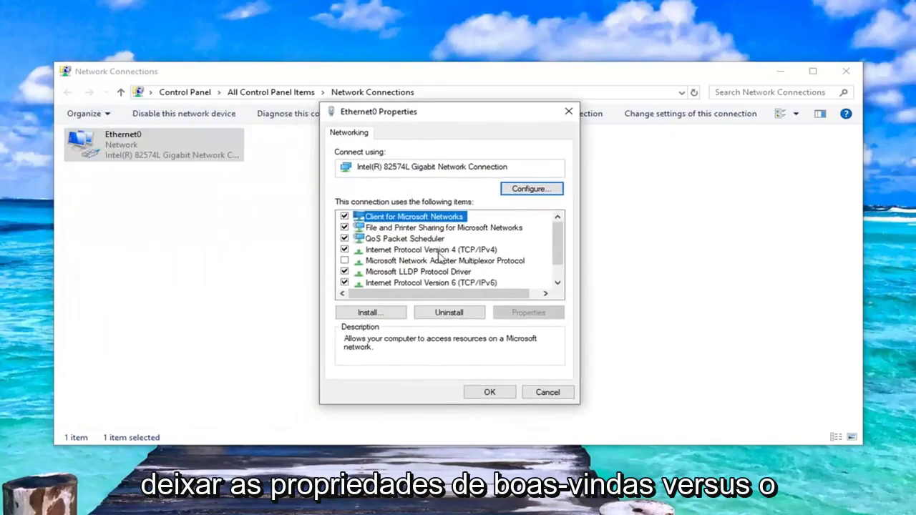
{"action": "left_click", "coordinate": [401, 250]}
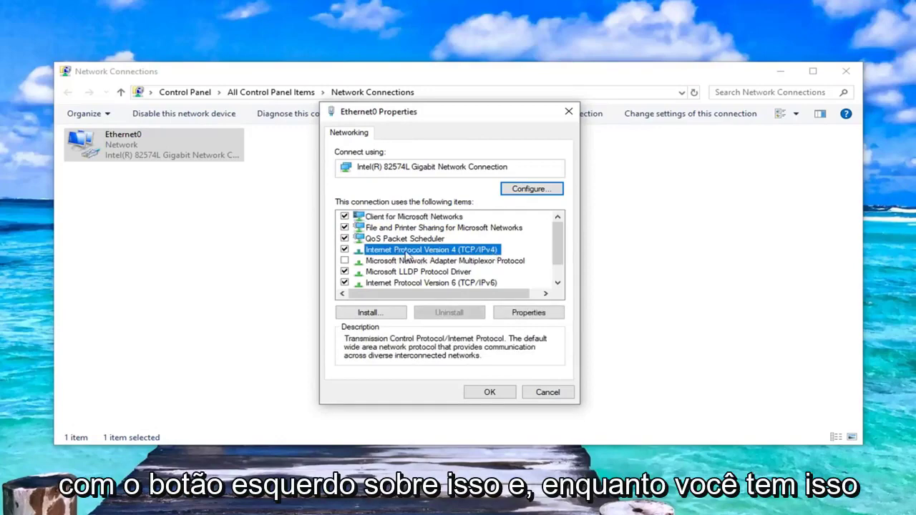
Set Ethernet0's IPv4 DNS servers to 8.8.8.8 preferred and 8.8.4.4 alternate, and confirm
{"action": "left_click", "coordinate": [515, 313]}
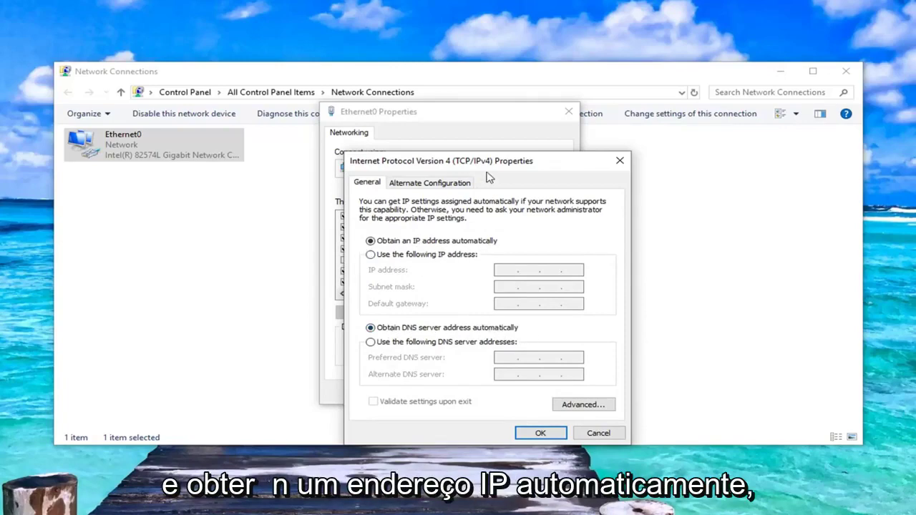
{"action": "left_click_drag", "start_coordinate": [489, 177], "coordinate": [460, 123]}
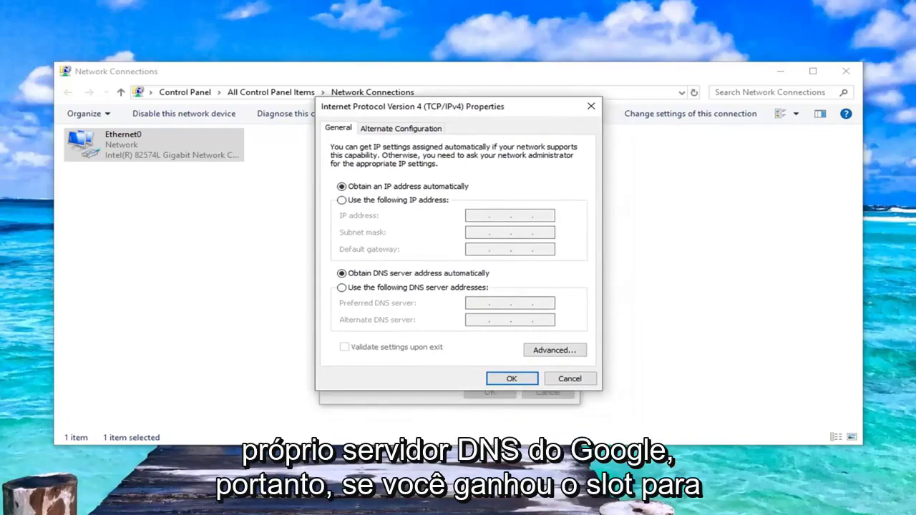
{"action": "left_click", "coordinate": [342, 288]}
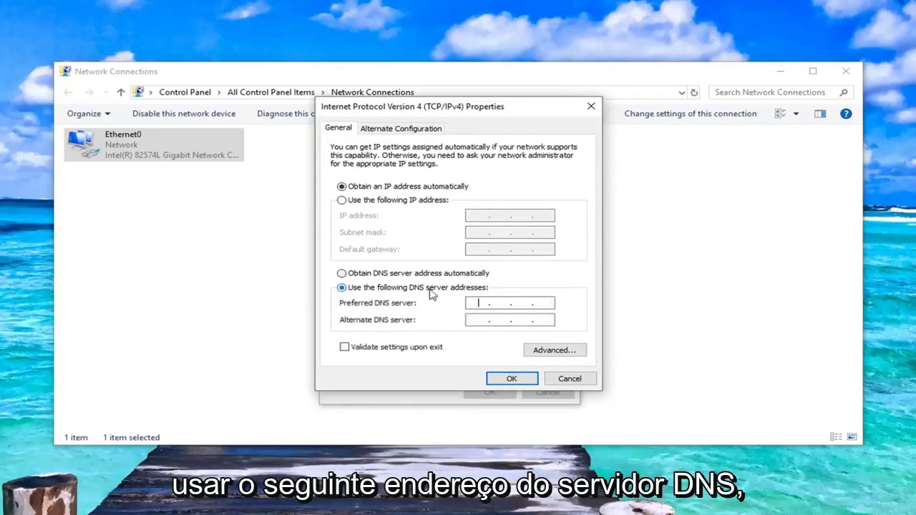
{"action": "left_click", "coordinate": [477, 302]}
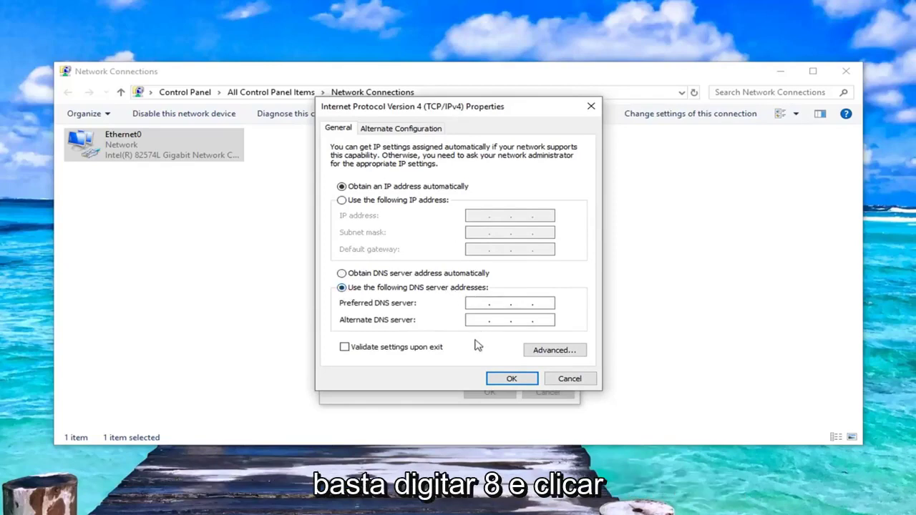
{"action": "type", "text": "8.8.8.8"}
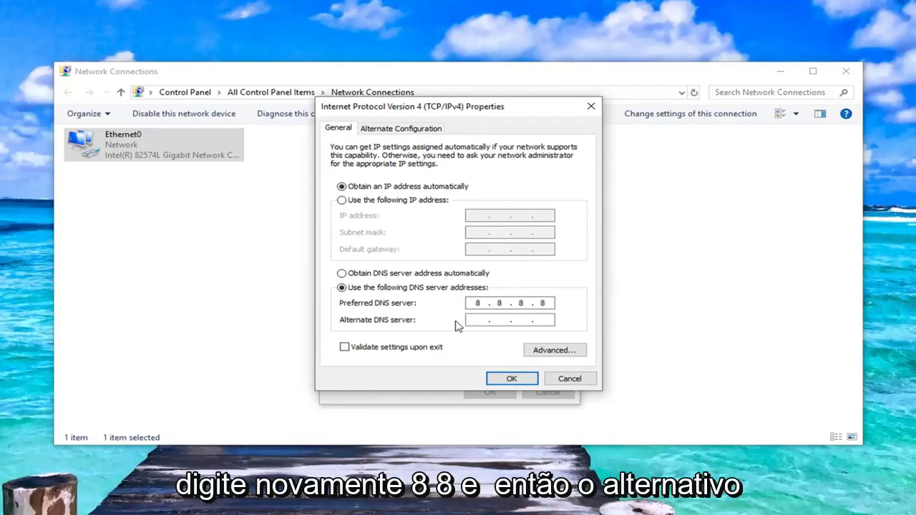
{"action": "left_click", "coordinate": [478, 320]}
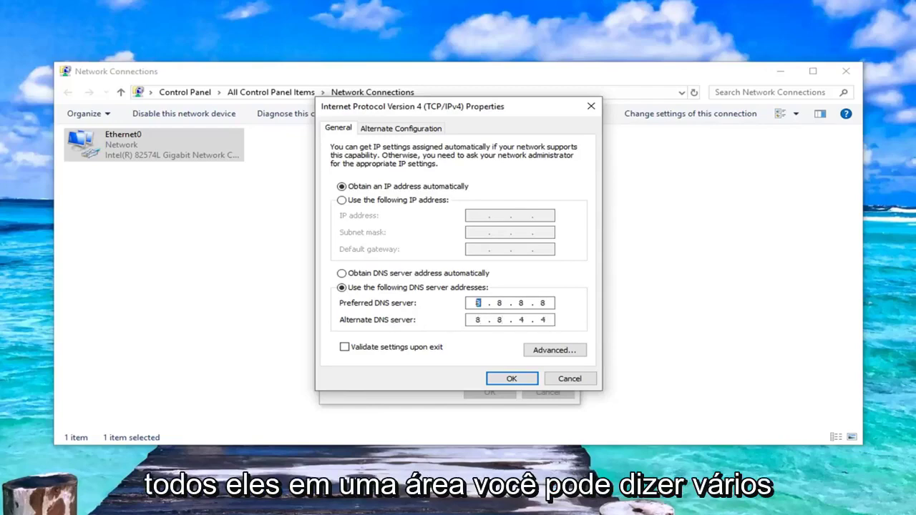
{"action": "type", "text": "8"}
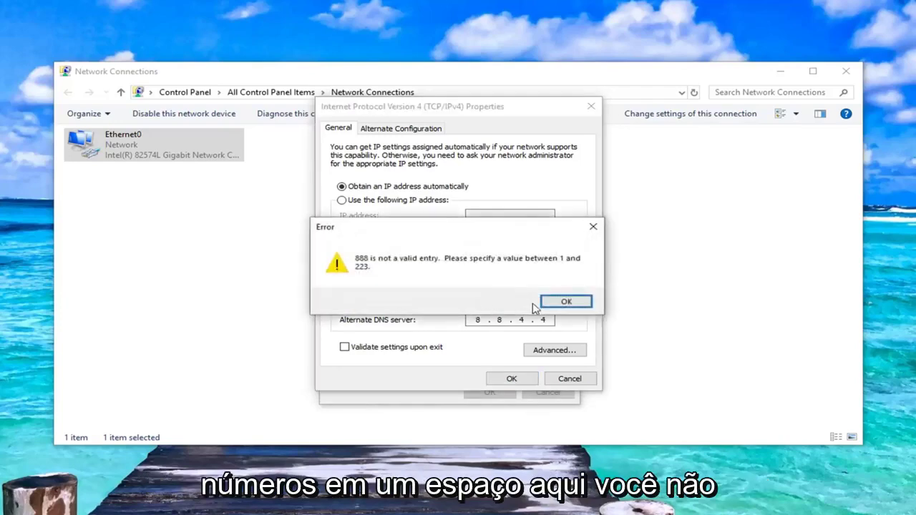
{"action": "left_click", "coordinate": [543, 306]}
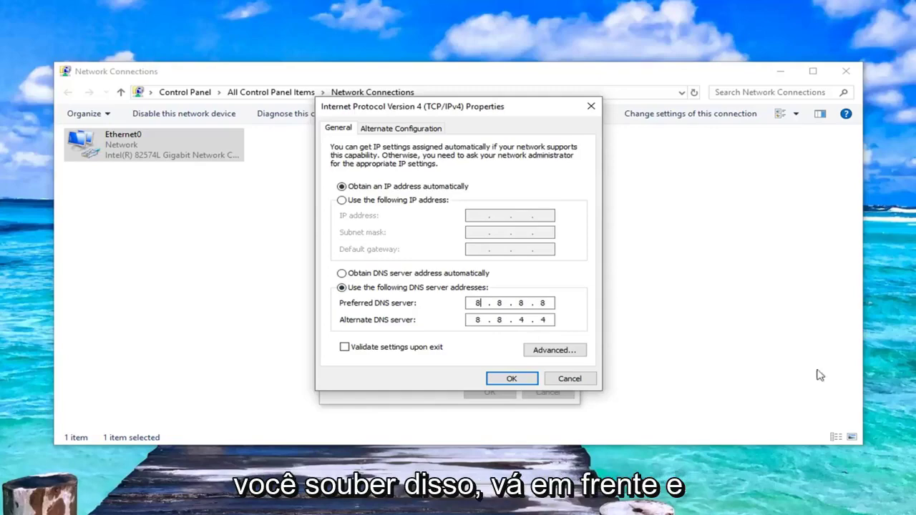
{"action": "left_click", "coordinate": [510, 380]}
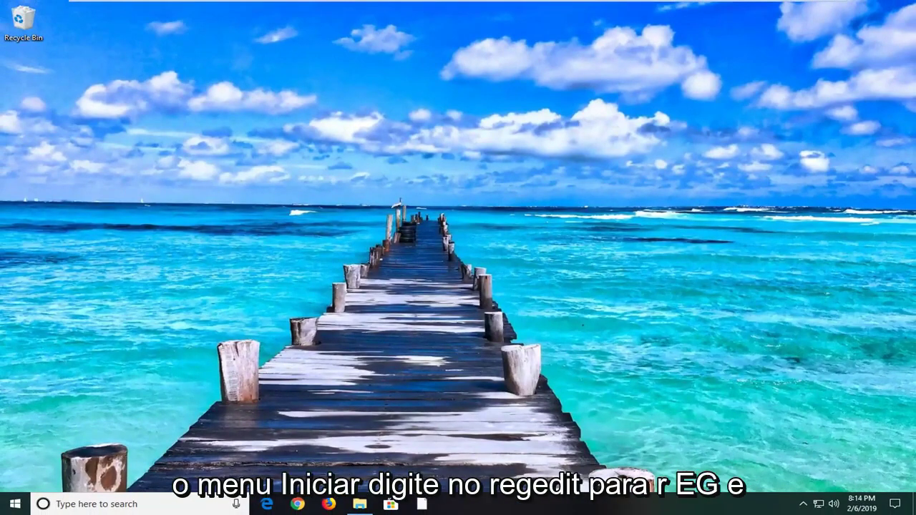
Search Start for regedit and run Registry Editor as administrator
{"action": "left_click", "coordinate": [14, 504]}
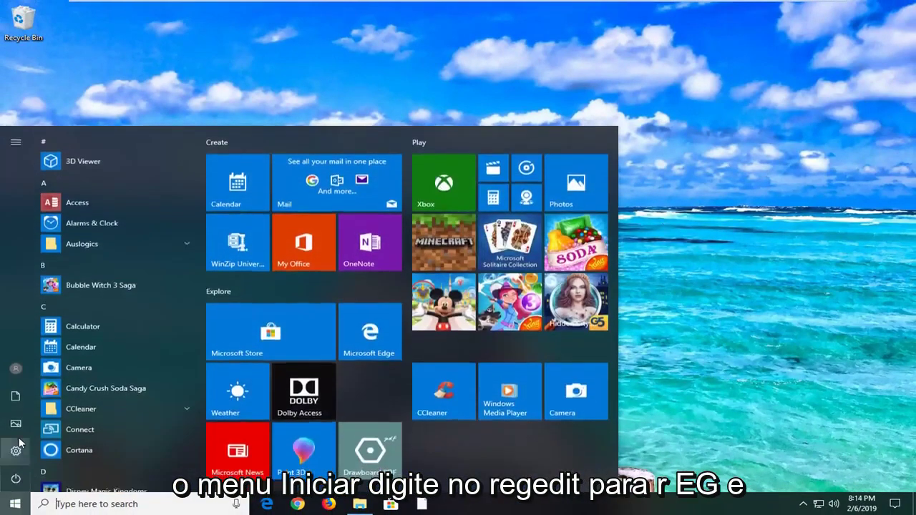
{"action": "type", "text": "regedit"}
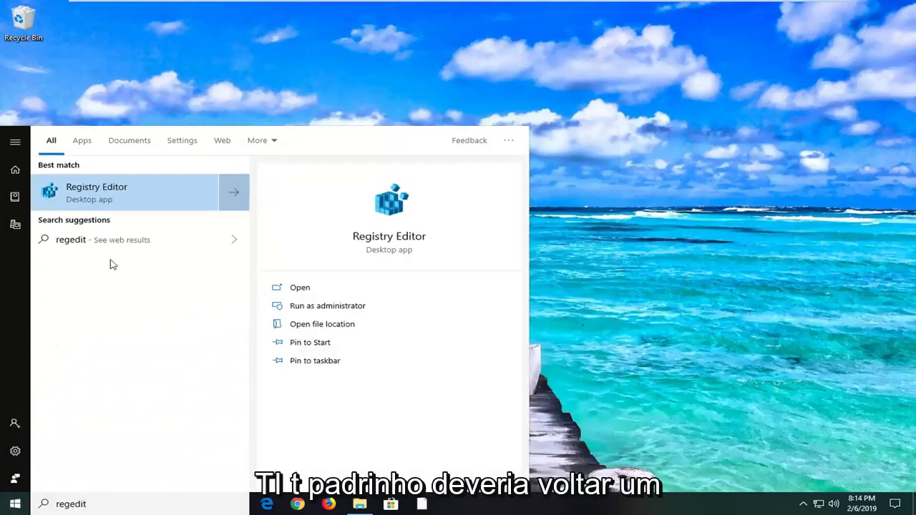
{"action": "right_click", "coordinate": [92, 194]}
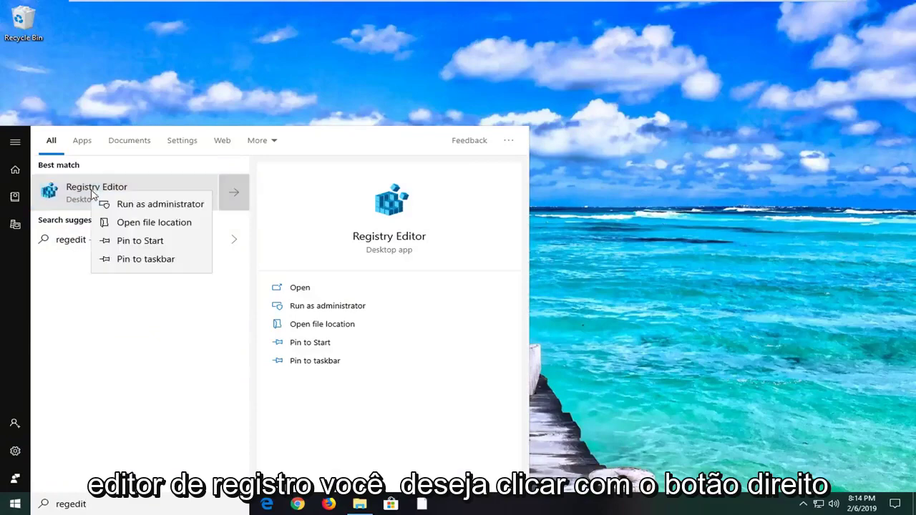
{"action": "left_click", "coordinate": [131, 206]}
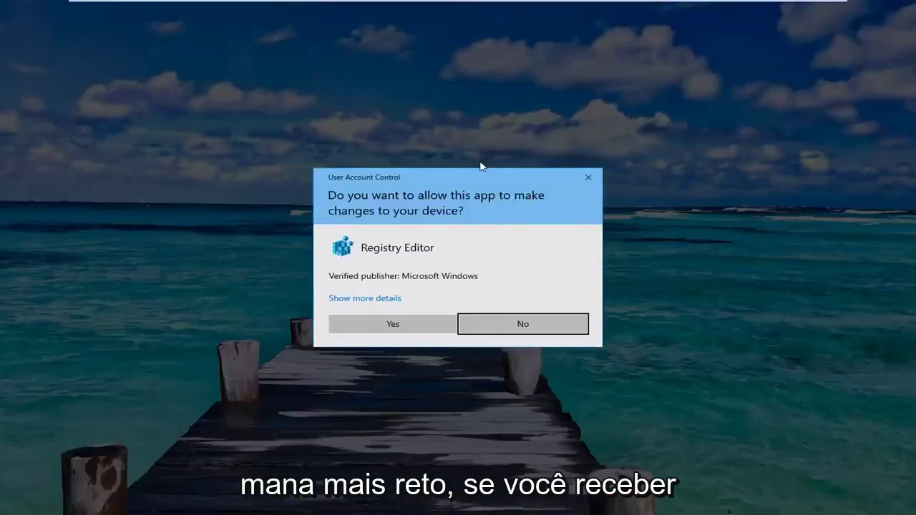
Allow the UAC prompt and export the entire registry as a backup file
{"action": "left_click", "coordinate": [403, 322]}
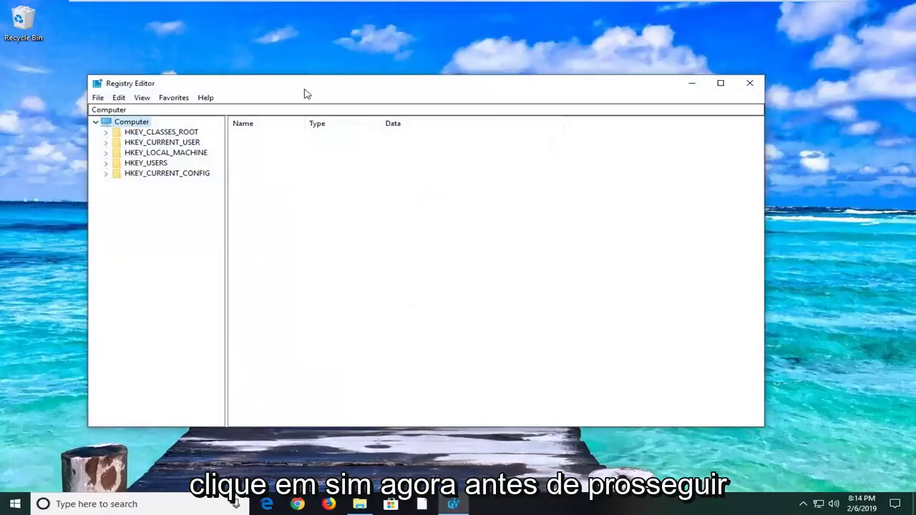
{"action": "left_click_drag", "start_coordinate": [310, 91], "coordinate": [343, 94]}
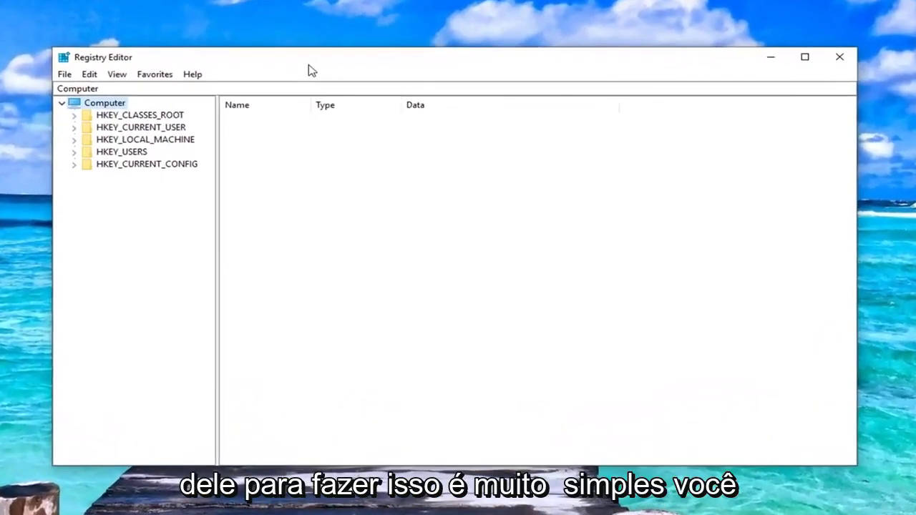
{"action": "left_click", "coordinate": [64, 76]}
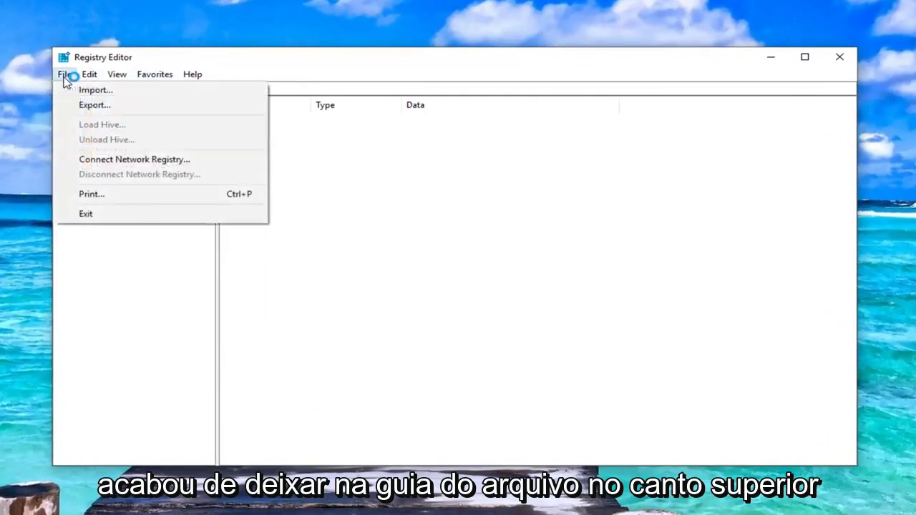
{"action": "left_click", "coordinate": [83, 105]}
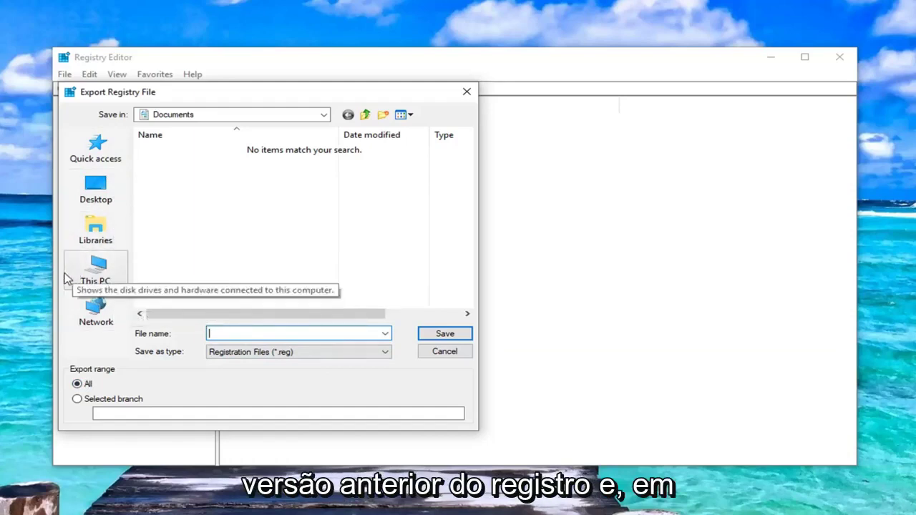
{"action": "left_click", "coordinate": [438, 350]}
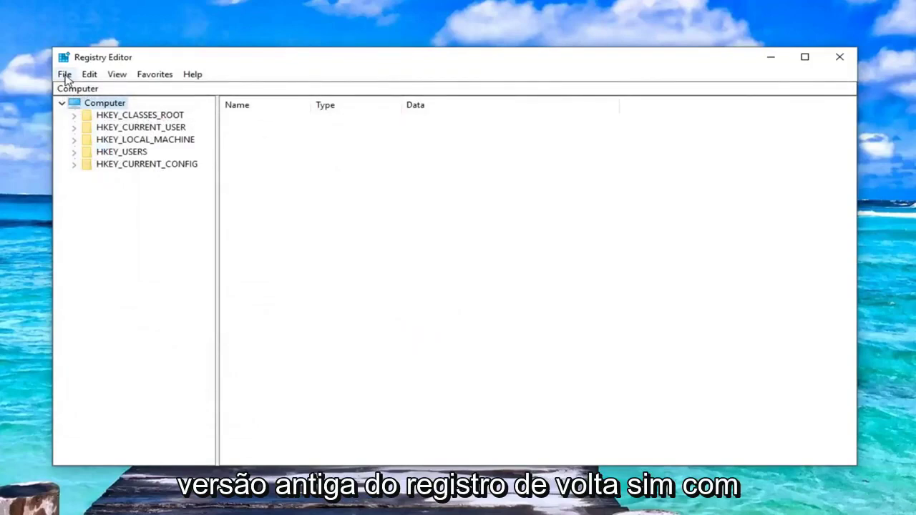
Open the Import Registry File dialog and cancel it without importing
{"action": "left_click", "coordinate": [64, 74]}
{"action": "left_click", "coordinate": [87, 91]}
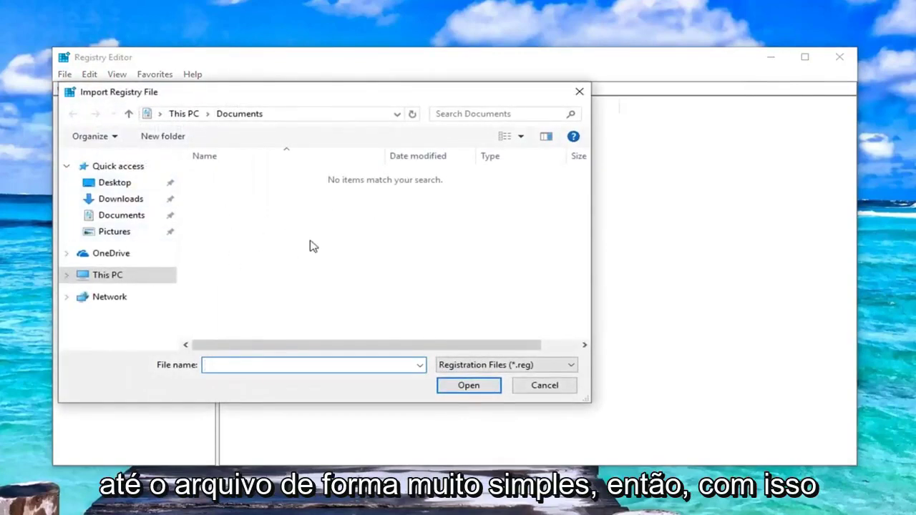
{"action": "left_click", "coordinate": [542, 385]}
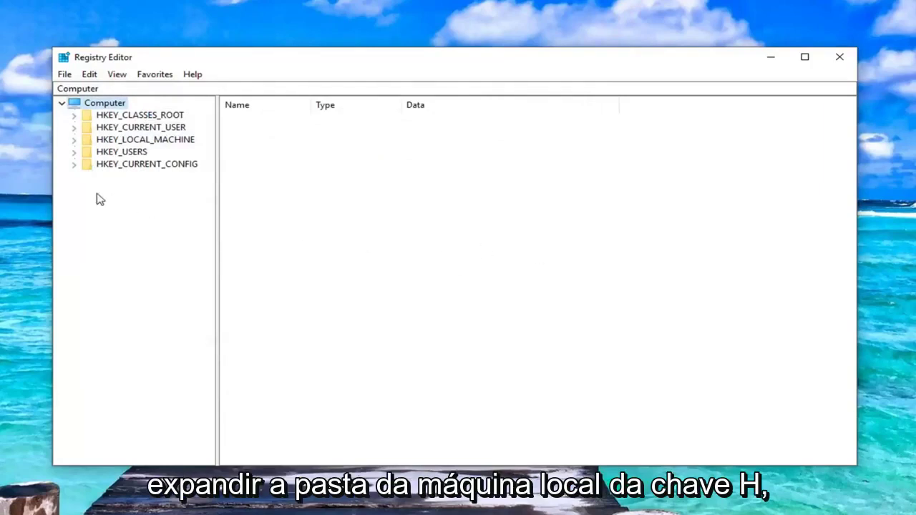
Expand HKEY_LOCAL_MACHINE\SOFTWARE down to the Policies key
{"action": "left_click", "coordinate": [120, 141]}
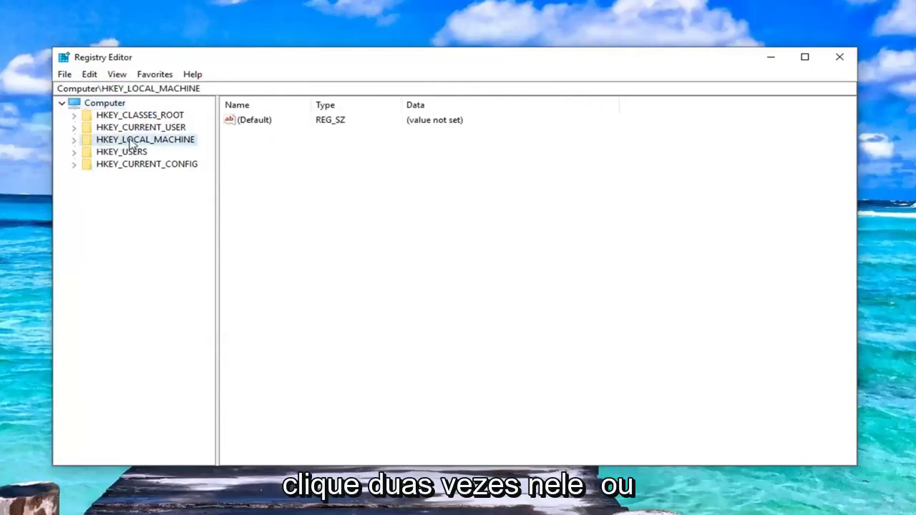
{"action": "left_click", "coordinate": [74, 140]}
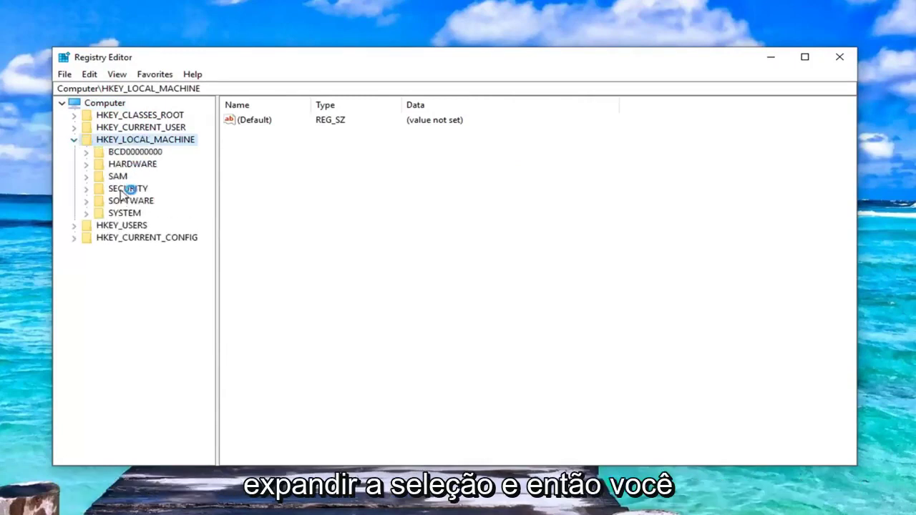
{"action": "left_click", "coordinate": [98, 202]}
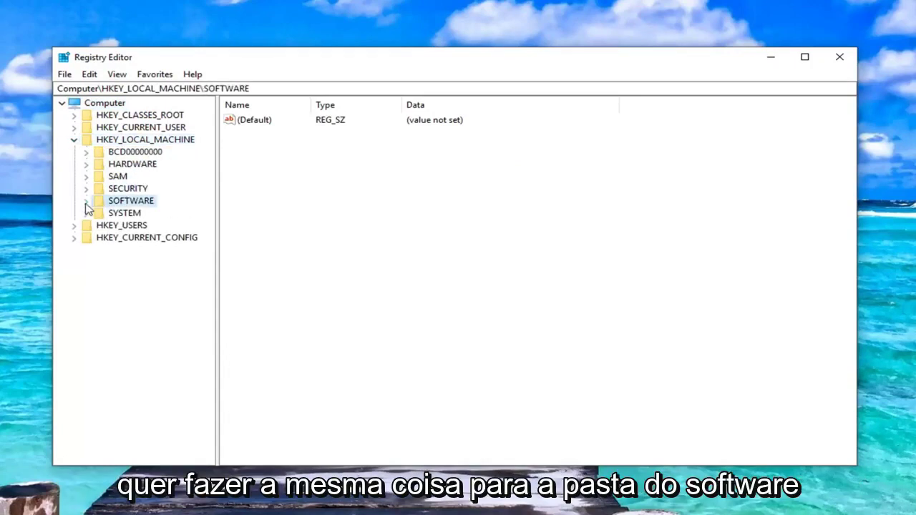
{"action": "left_click", "coordinate": [86, 203]}
{"action": "scroll", "coordinate": [123, 204], "scroll_direction": "down", "scroll_amount": 1}
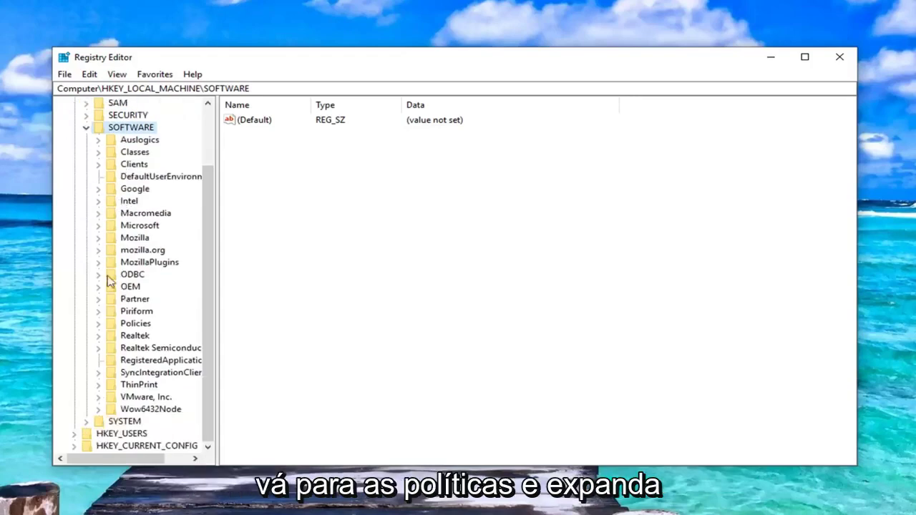
{"action": "left_click", "coordinate": [123, 323]}
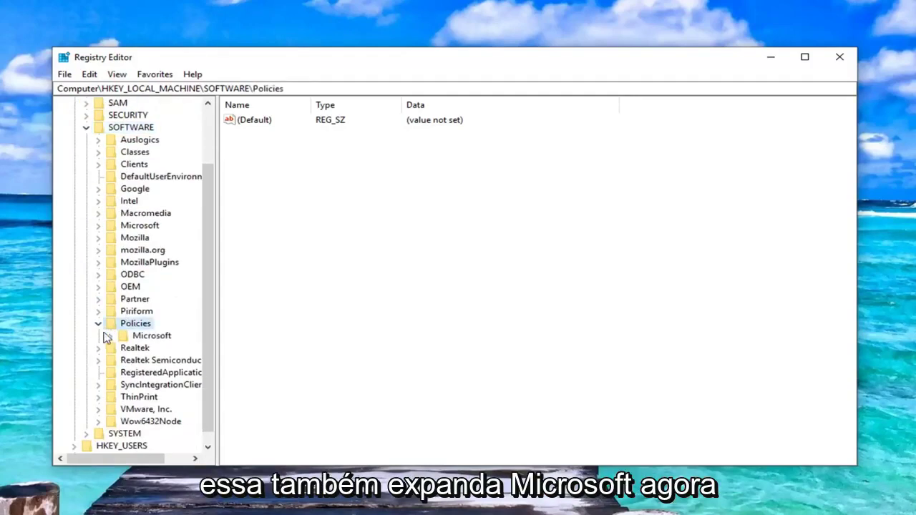
Expand Microsoft\Windows\WindowsUpdate under Policies and select the AU key
{"action": "double_click", "coordinate": [113, 336]}
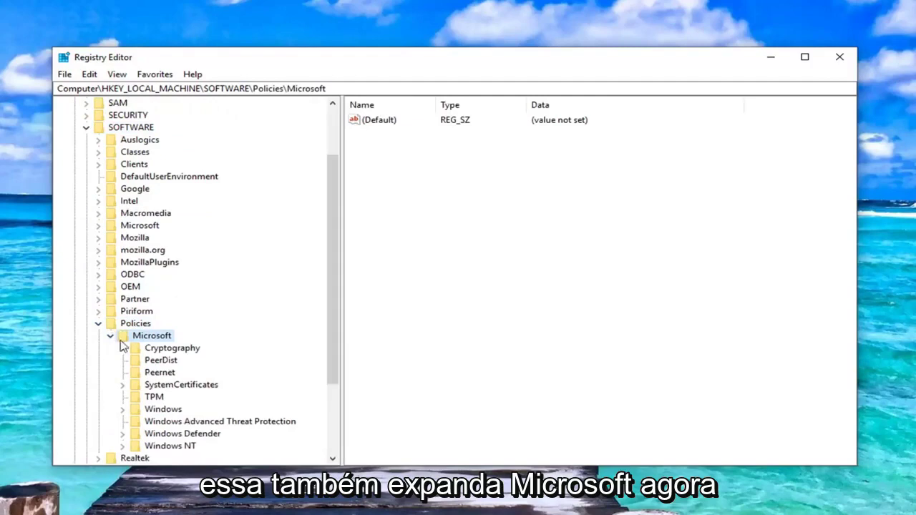
{"action": "scroll", "coordinate": [123, 350], "scroll_direction": "down", "scroll_amount": 1}
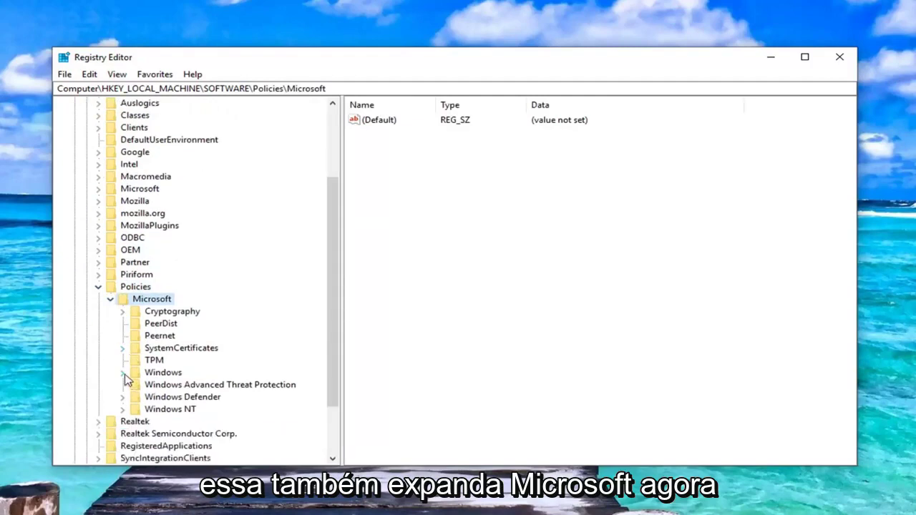
{"action": "left_click", "coordinate": [125, 373]}
{"action": "scroll", "coordinate": [123, 378], "scroll_direction": "down", "scroll_amount": 1}
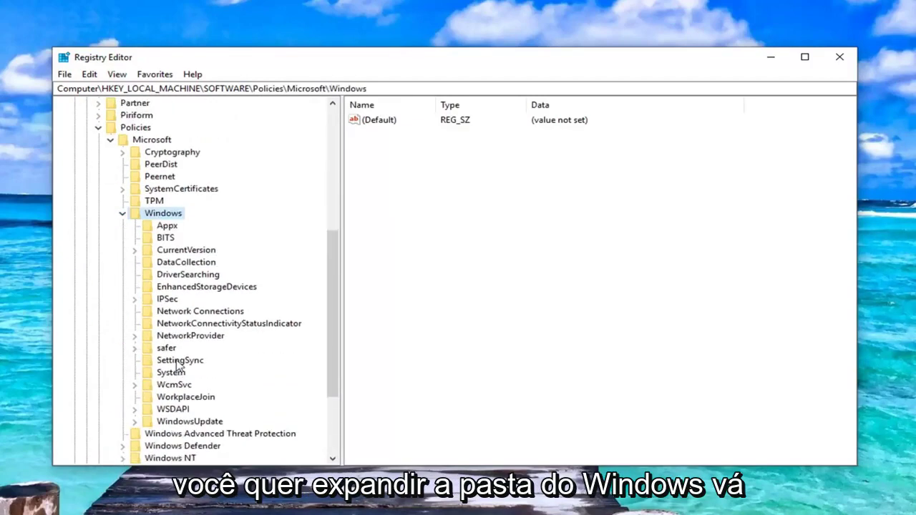
{"action": "left_click", "coordinate": [170, 424]}
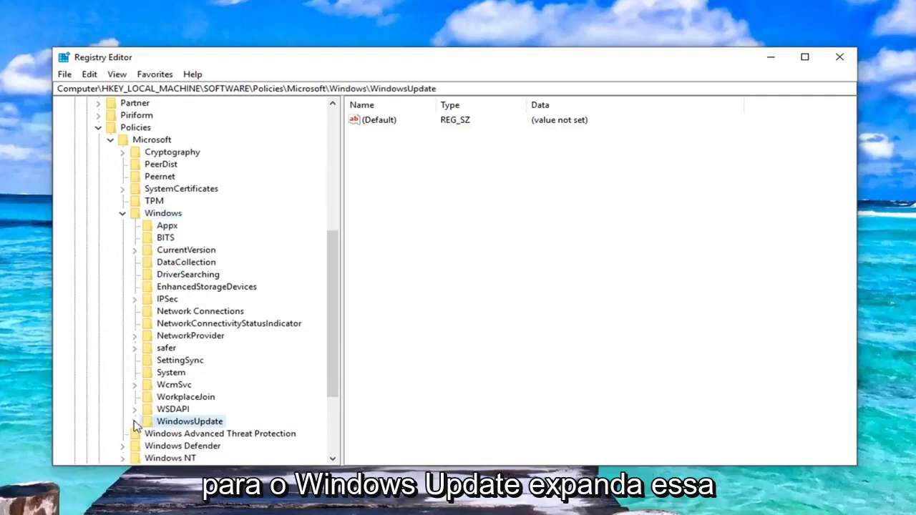
{"action": "left_click", "coordinate": [136, 424]}
{"action": "left_click", "coordinate": [174, 434]}
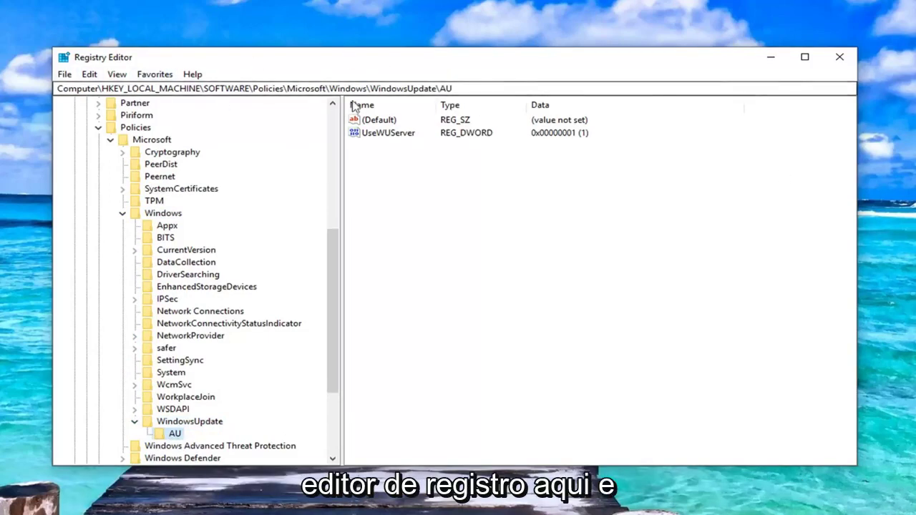
{"action": "left_click", "coordinate": [179, 423]}
{"action": "left_click", "coordinate": [174, 434]}
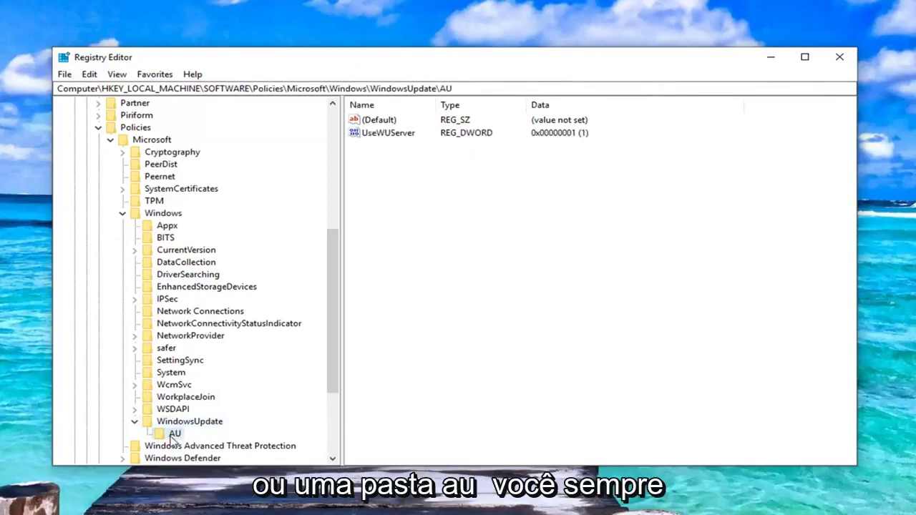
{"action": "left_click", "coordinate": [156, 217]}
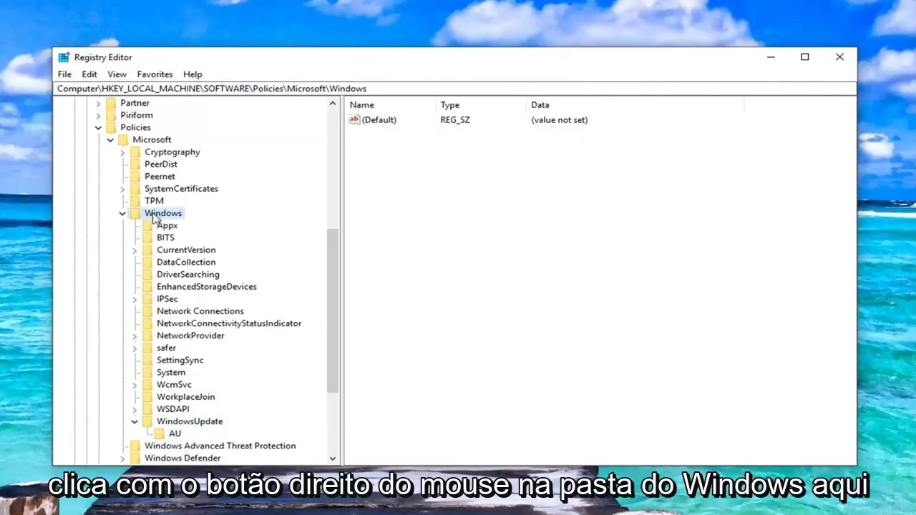
{"action": "right_click", "coordinate": [156, 218]}
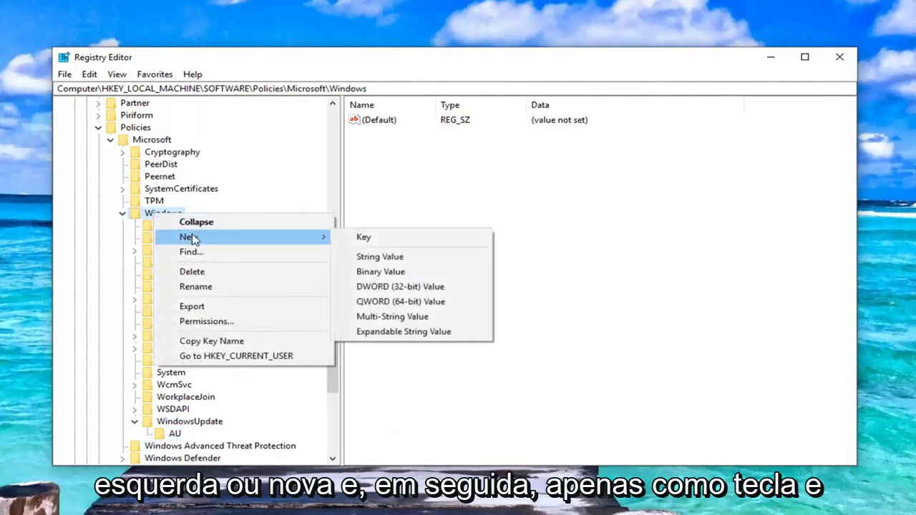
{"action": "mouse_move", "coordinate": [243, 237]}
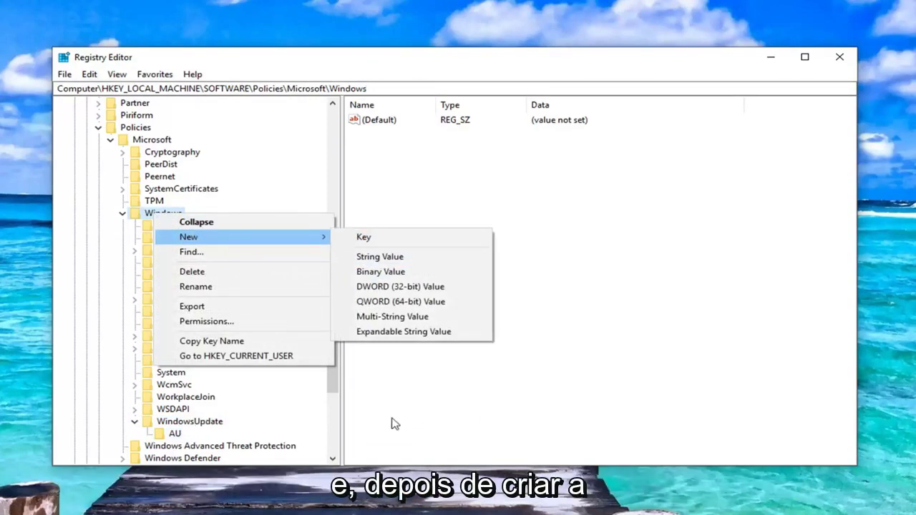
{"action": "left_click", "coordinate": [158, 425]}
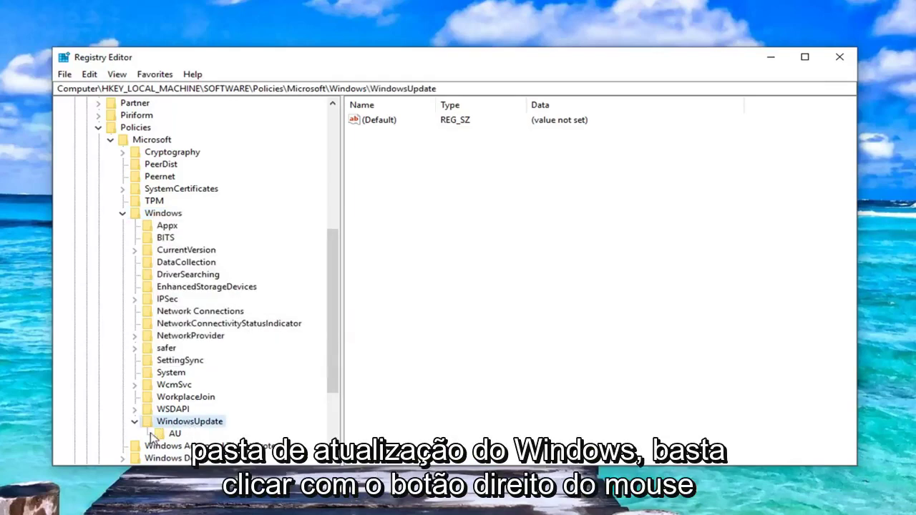
{"action": "right_click", "coordinate": [182, 425]}
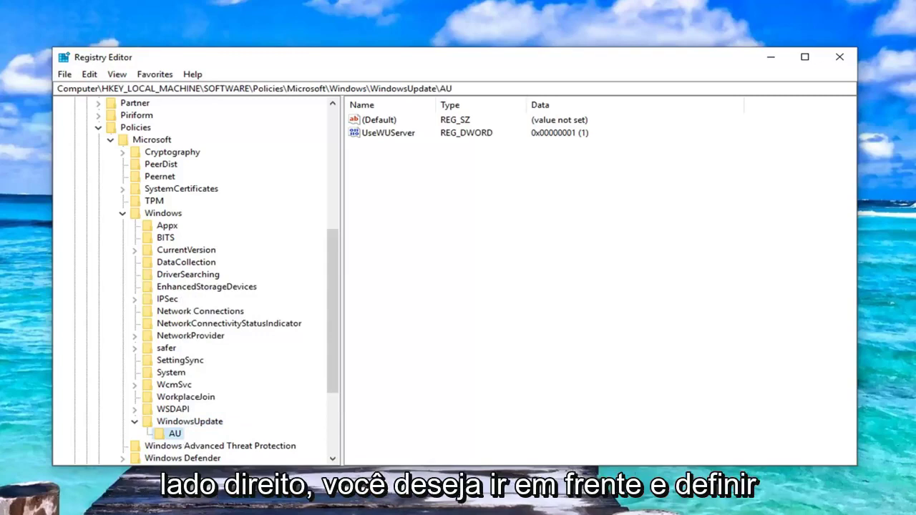
Try adding a new DWORD (32-bit) value named UseWUServer to the AU key
{"action": "left_click", "coordinate": [385, 134]}
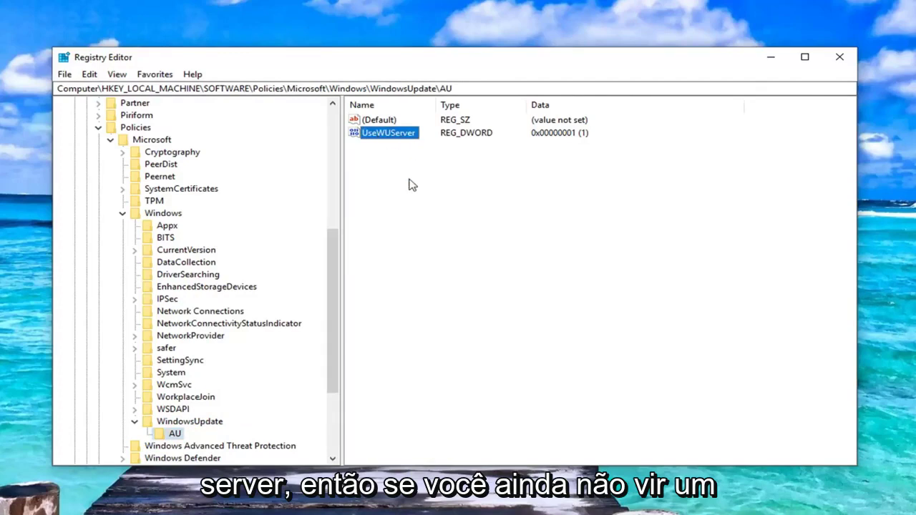
{"action": "right_click", "coordinate": [398, 198]}
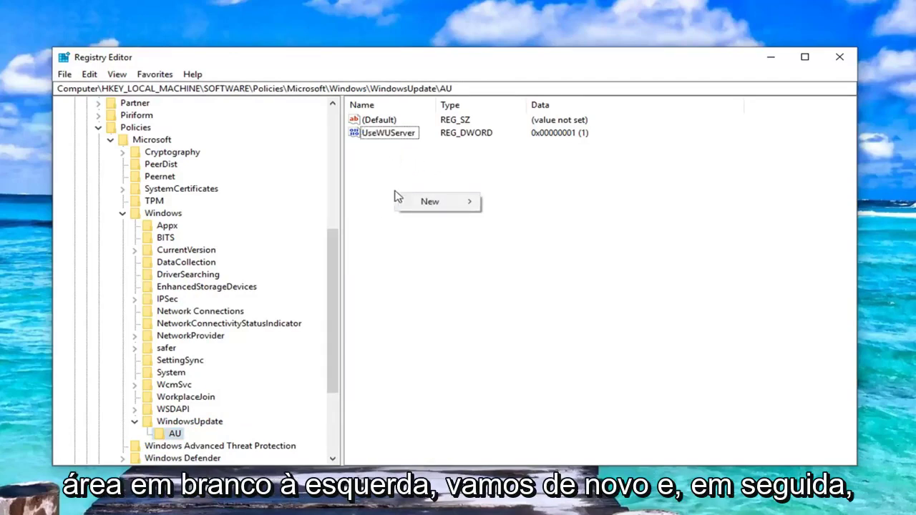
{"action": "mouse_move", "coordinate": [433, 202]}
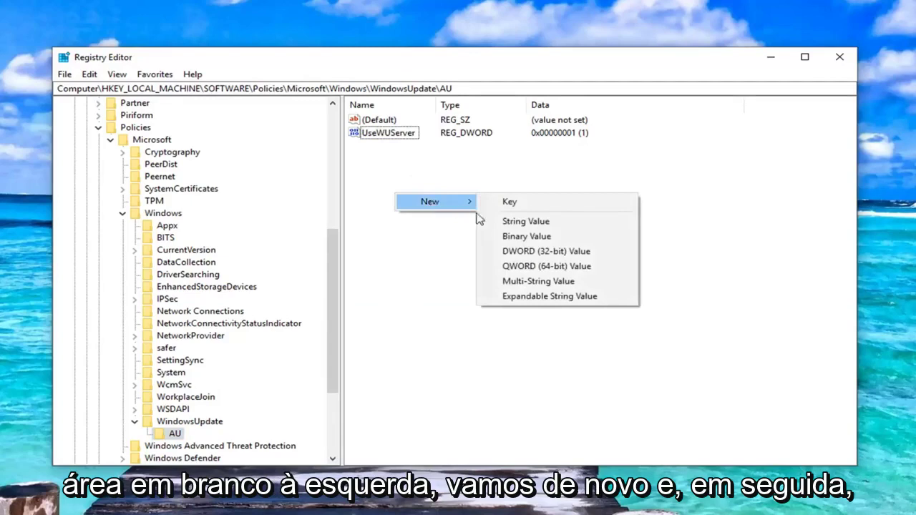
{"action": "left_click", "coordinate": [513, 253]}
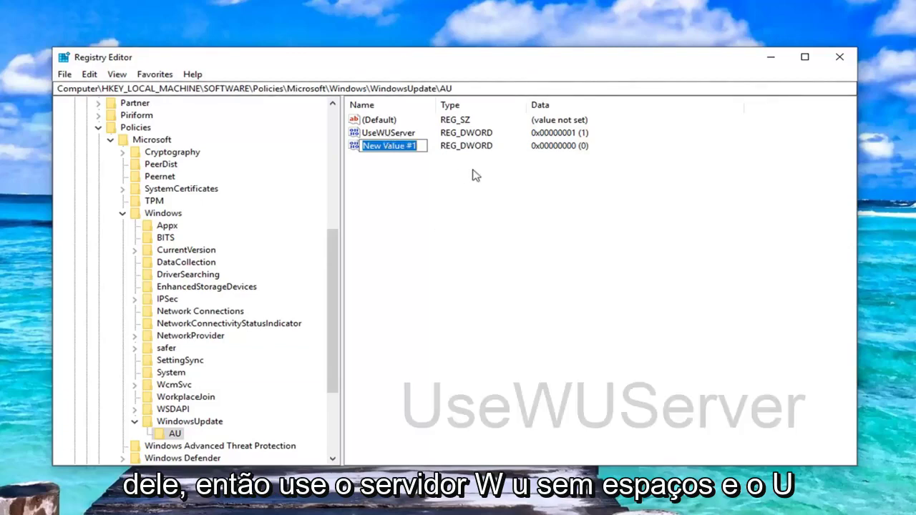
{"action": "type", "text": "UseWU"}
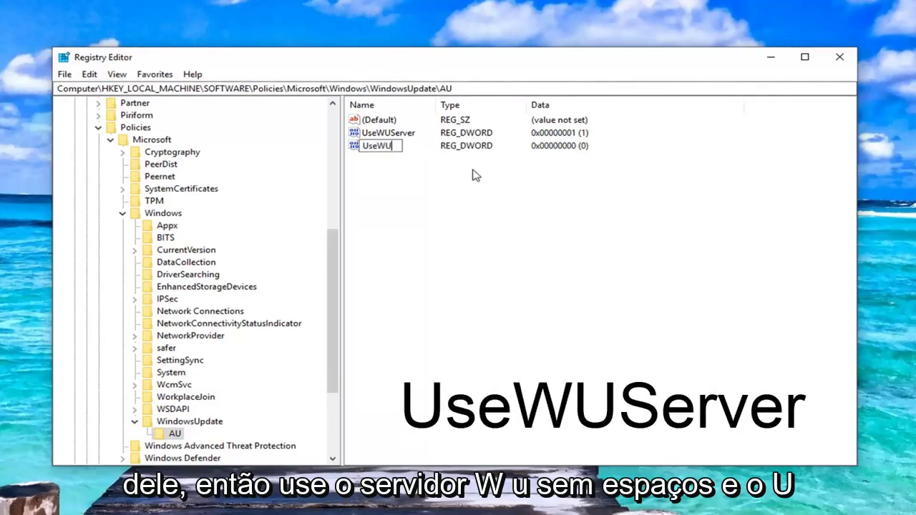
{"action": "type", "text": "Server"}
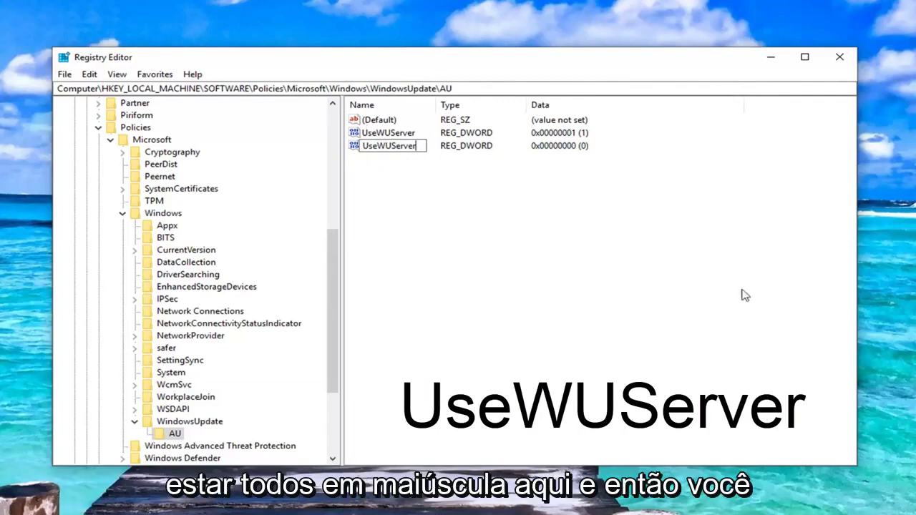
{"action": "left_click", "coordinate": [451, 156]}
Dismiss the duplicate-name error, delete New Value #1, and select the existing UseWUServer
{"action": "left_click", "coordinate": [634, 256]}
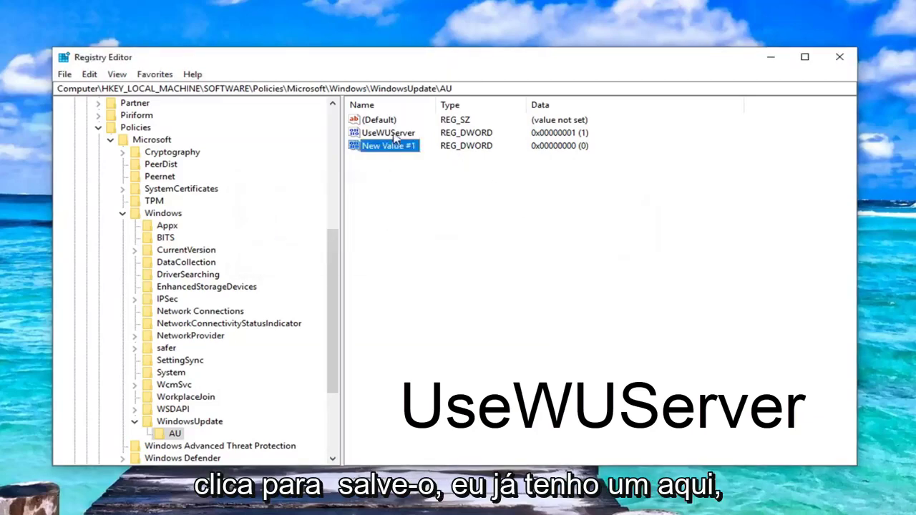
{"action": "key", "text": "Delete"}
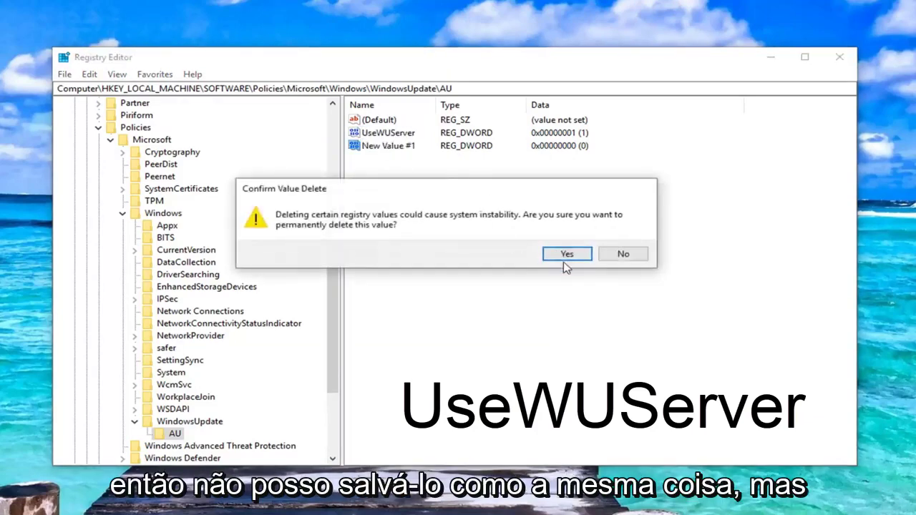
{"action": "left_click", "coordinate": [565, 255]}
{"action": "left_click", "coordinate": [390, 136]}
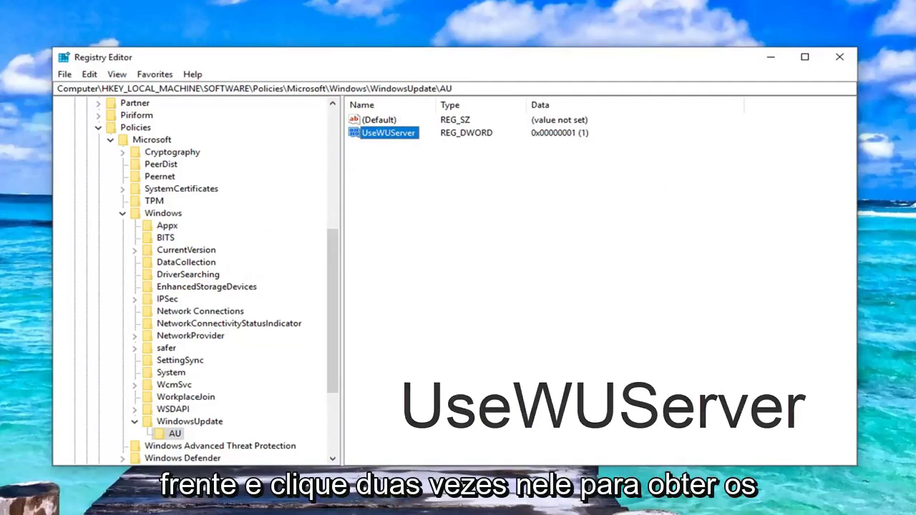
Change UseWUServer's hexadecimal value data from 1 to 0 and confirm
{"action": "double_click", "coordinate": [388, 132]}
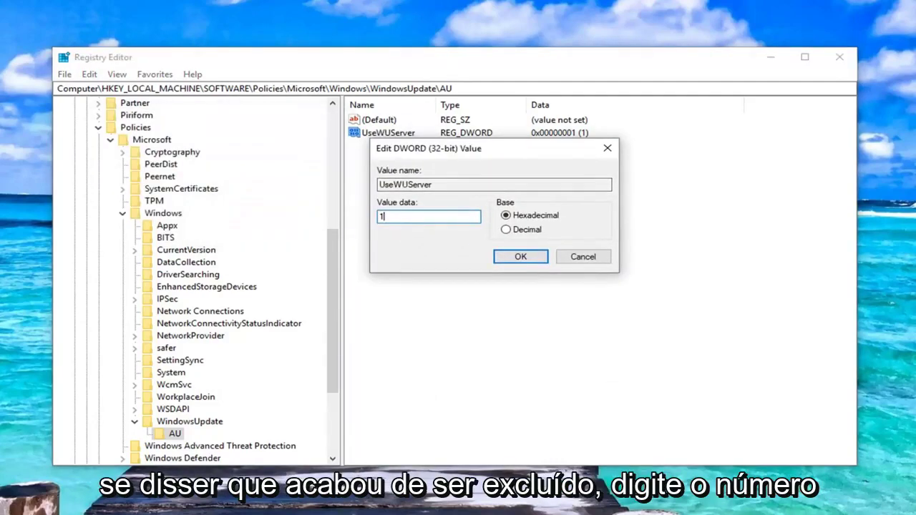
{"action": "key", "text": "BackSpace"}
{"action": "type", "text": "0"}
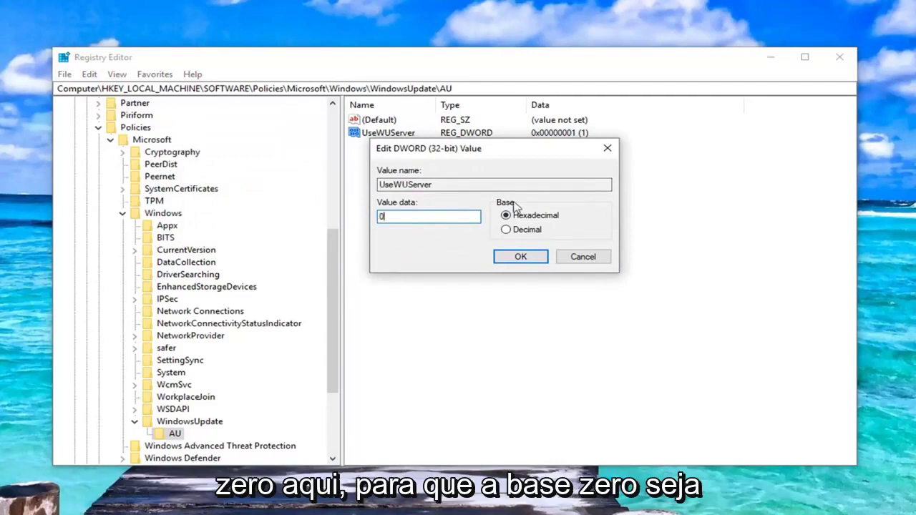
{"action": "left_click", "coordinate": [516, 259]}
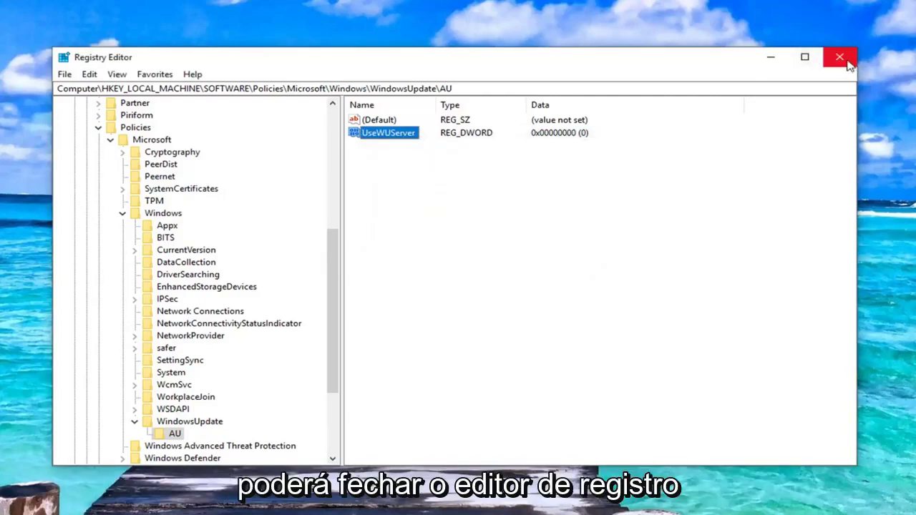
Switch between the WindowsUpdate and AU keys to confirm UseWUServer now reads 0
{"action": "left_click", "coordinate": [160, 423]}
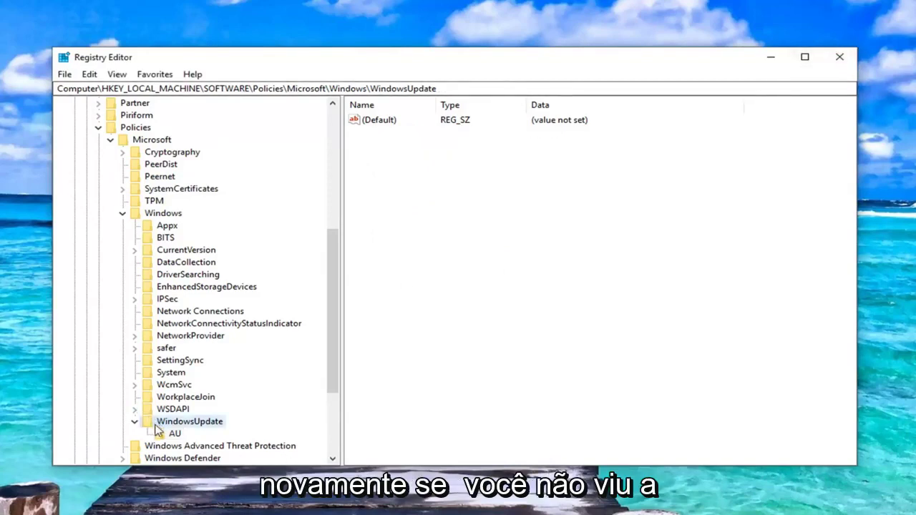
{"action": "left_click", "coordinate": [173, 432]}
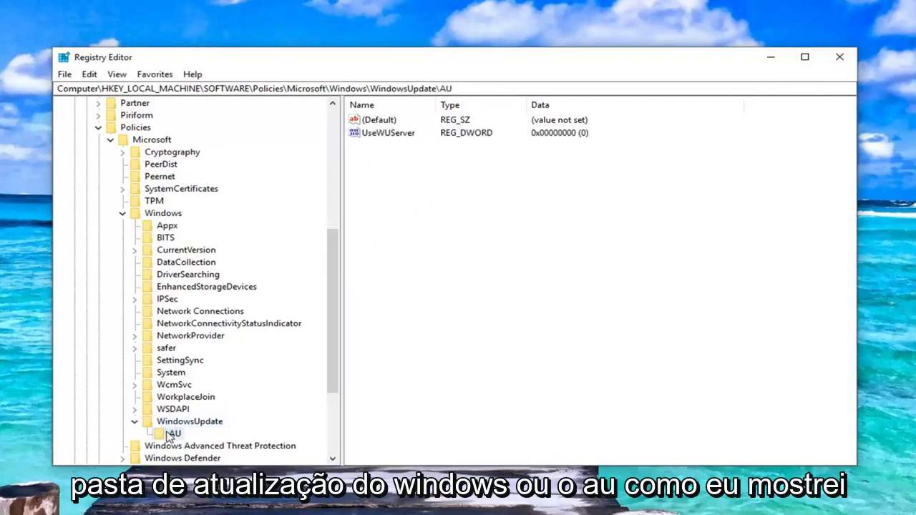
{"action": "left_click", "coordinate": [167, 425]}
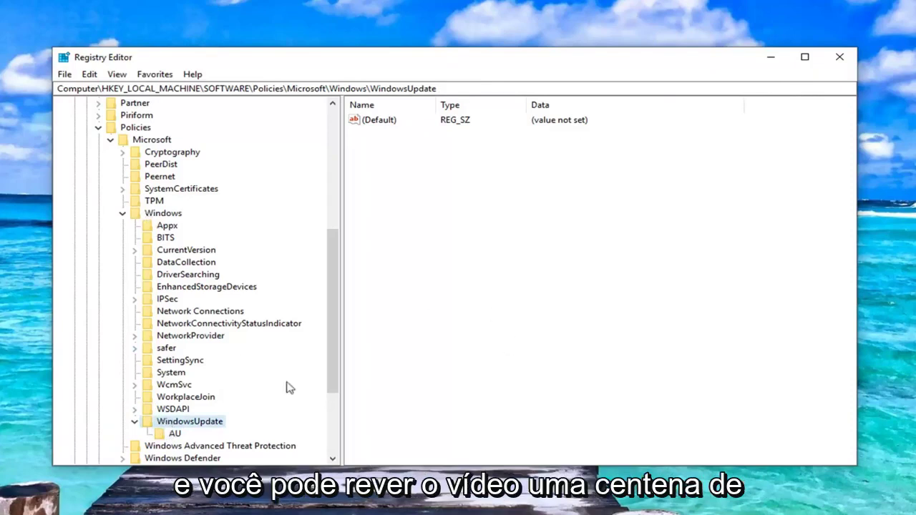
{"action": "left_click", "coordinate": [175, 433]}
{"action": "left_click", "coordinate": [204, 422]}
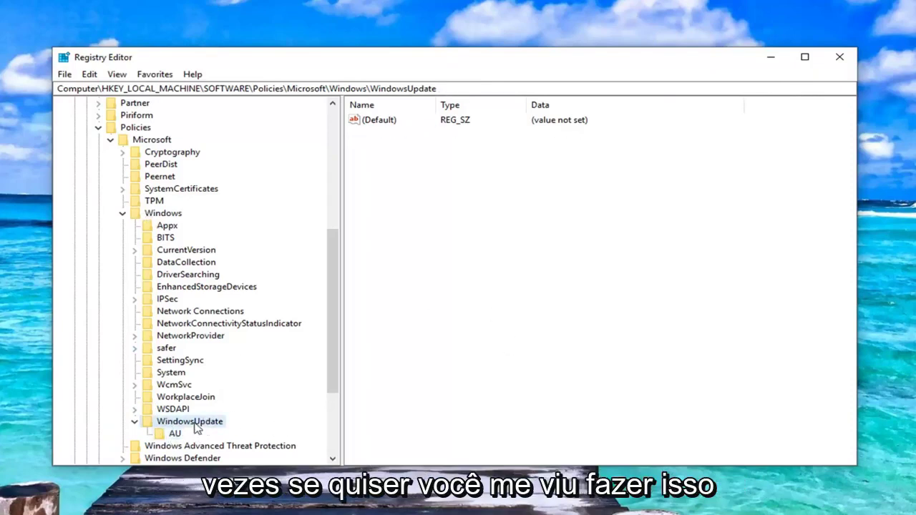
{"action": "left_click", "coordinate": [177, 433]}
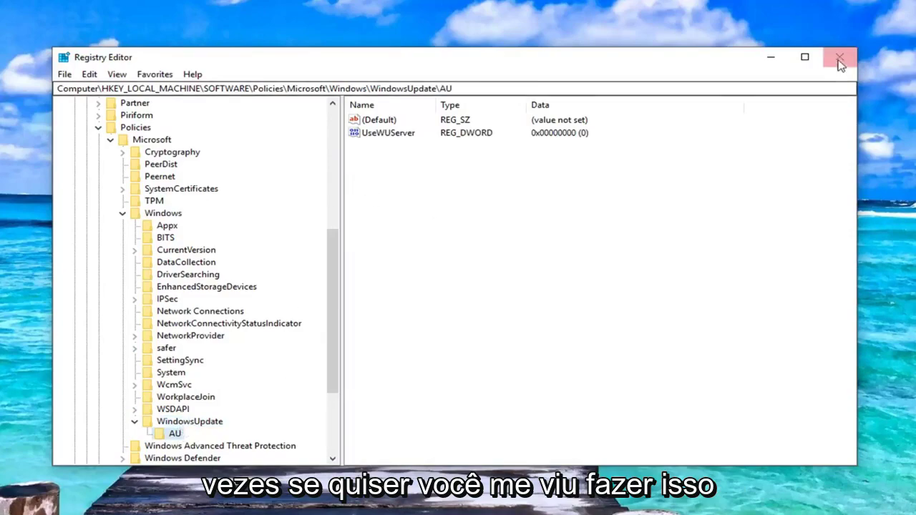